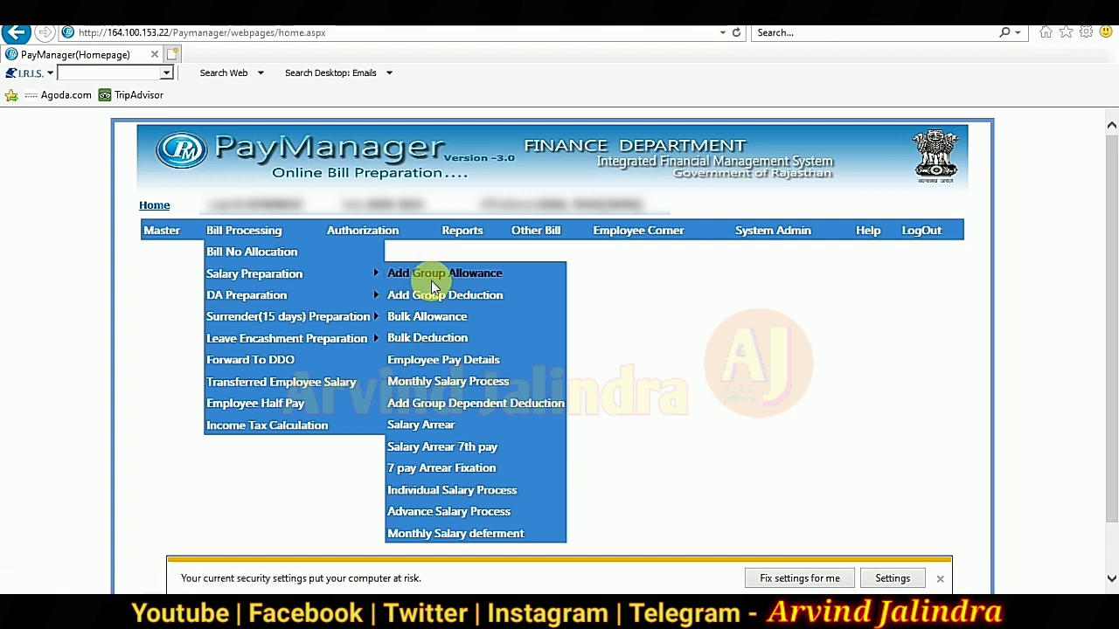
Open Bulk Deduction under Salary Preparation, choose the PLAN bill and select all its employees
left_click(425, 340)
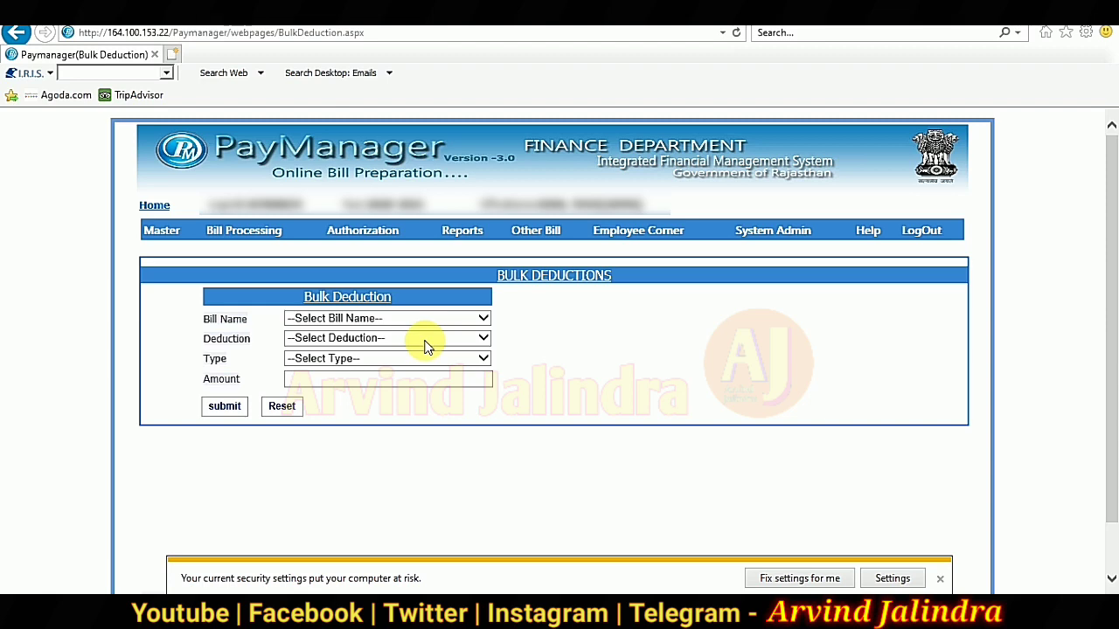
left_click(454, 320)
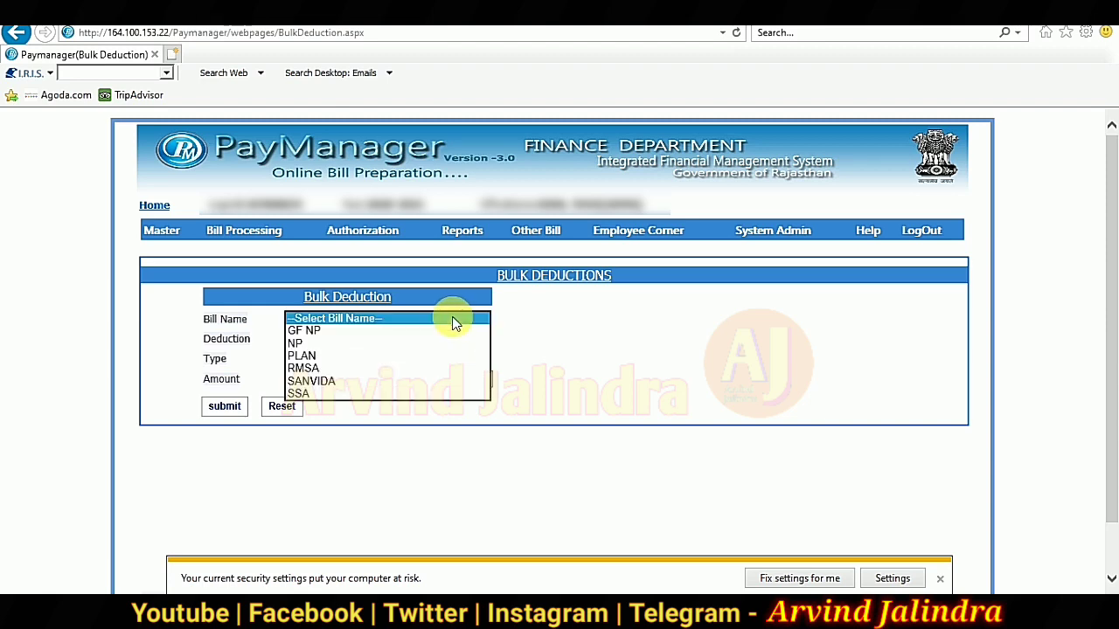
left_click(375, 356)
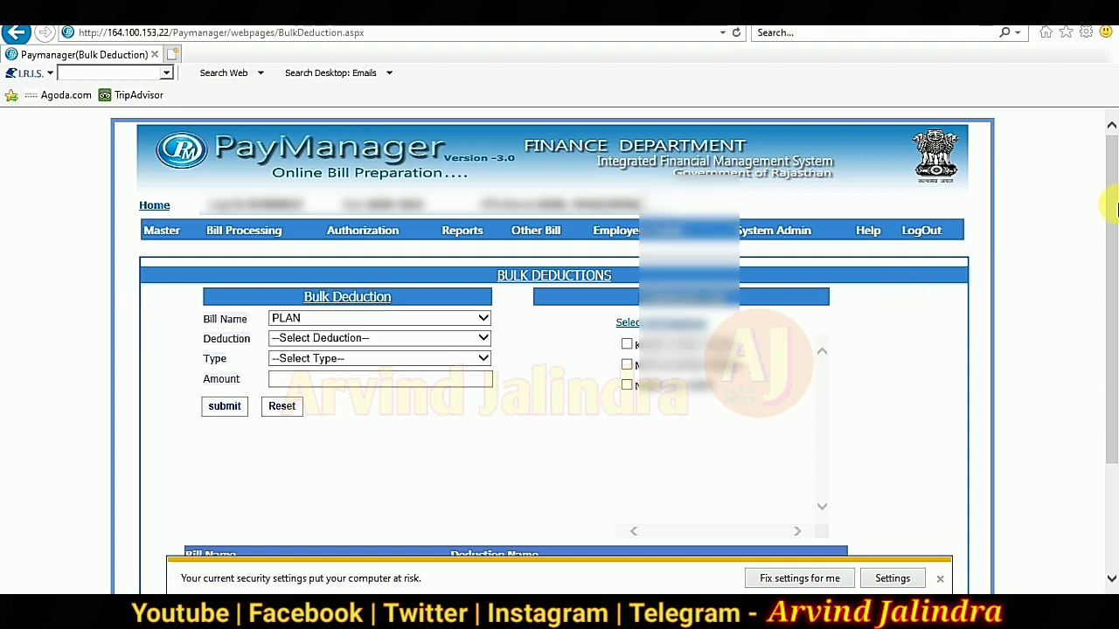
left_click_drag(1110, 207, 1114, 324)
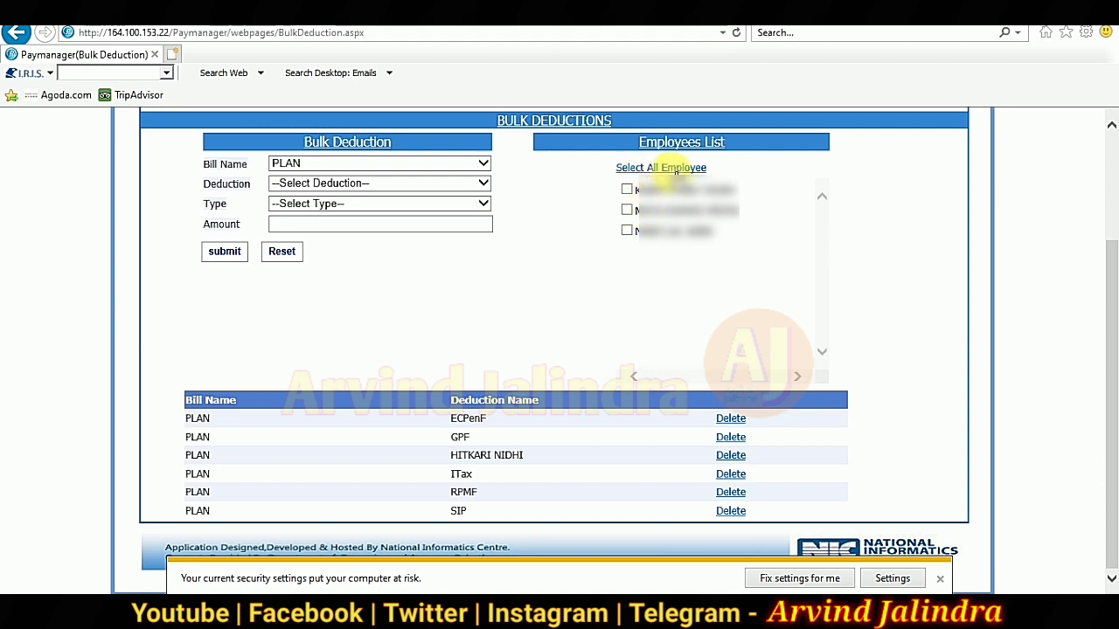
left_click(627, 190)
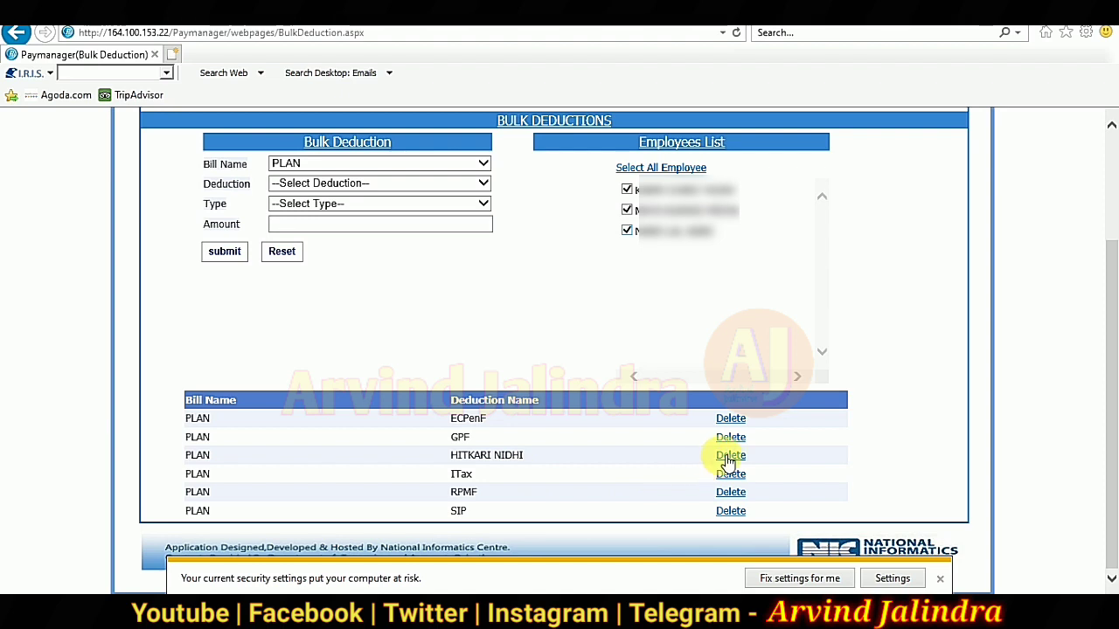
Delete the HITKARI NIDHI deduction from the PLAN bill and confirm the deletion
left_click(440, 186)
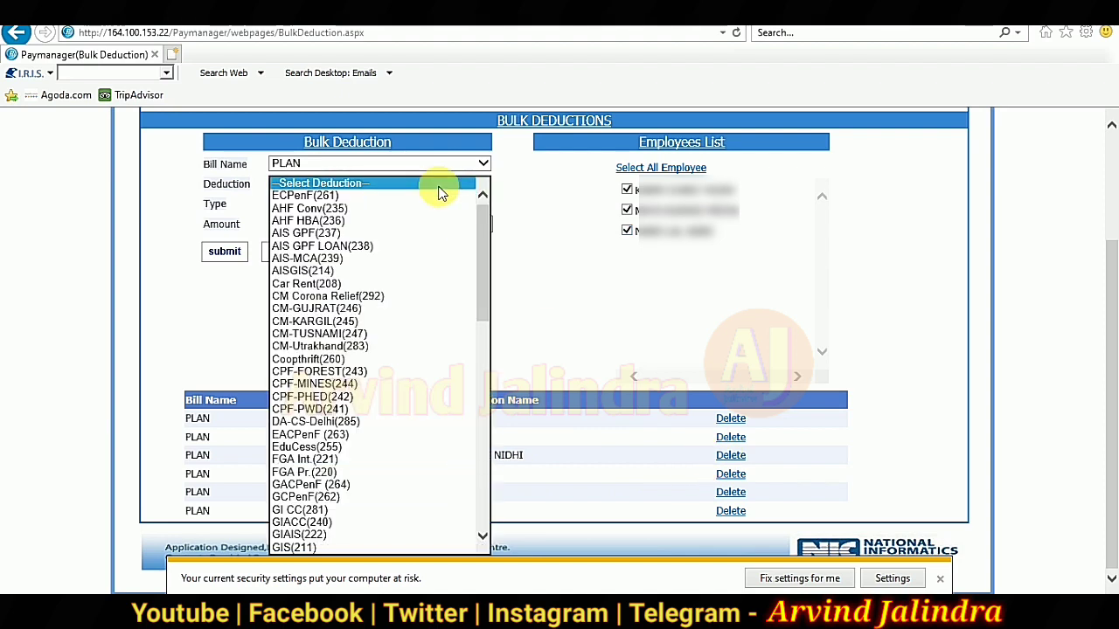
left_click(524, 227)
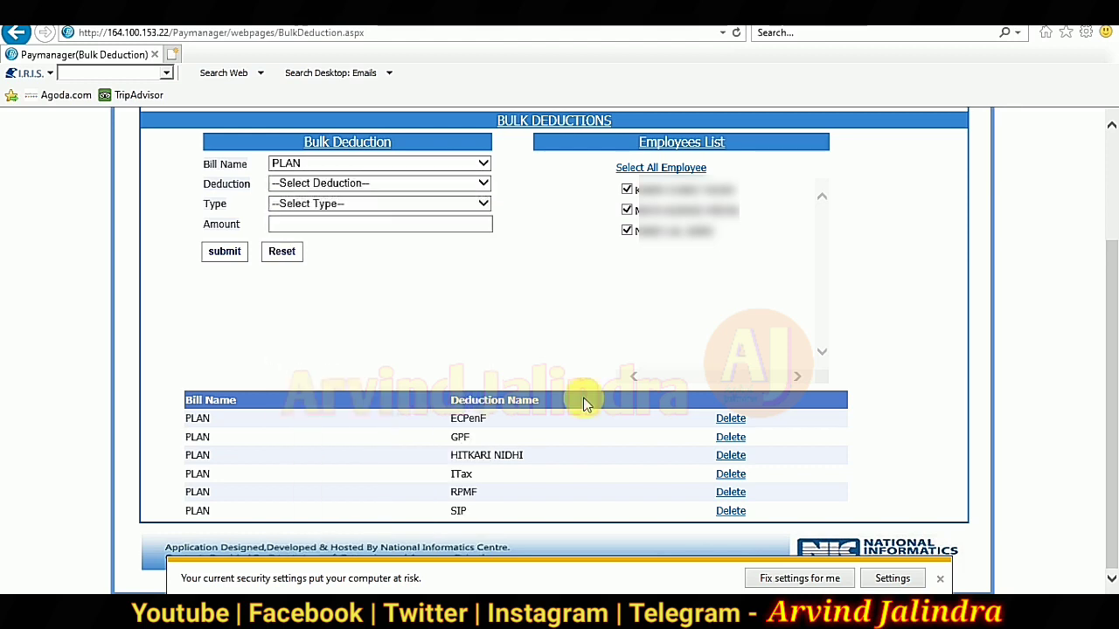
left_click(732, 461)
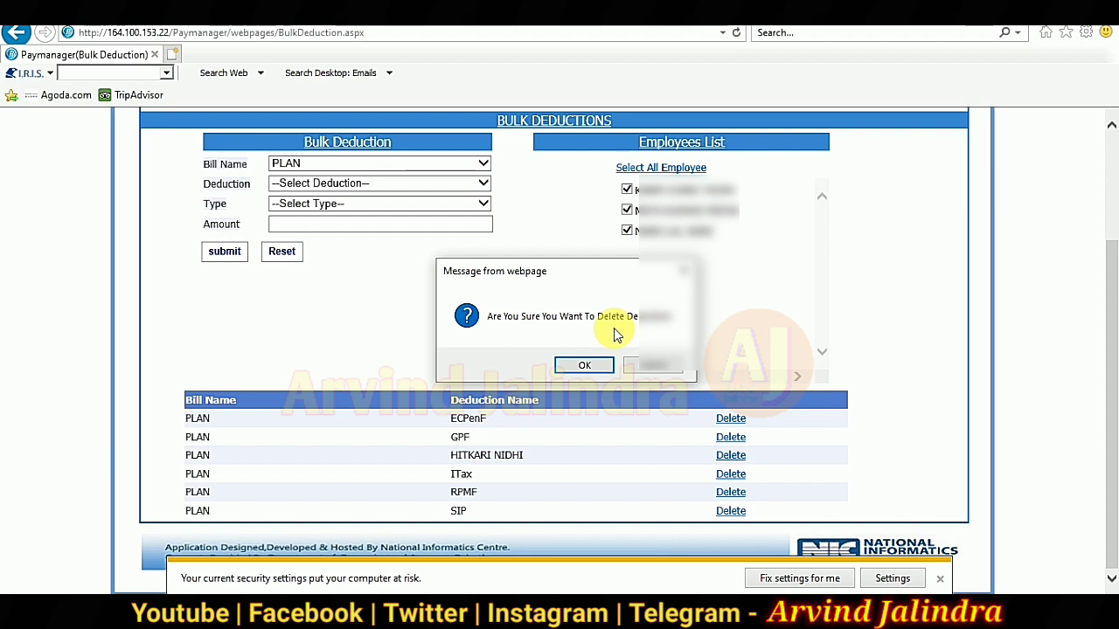
left_click(580, 365)
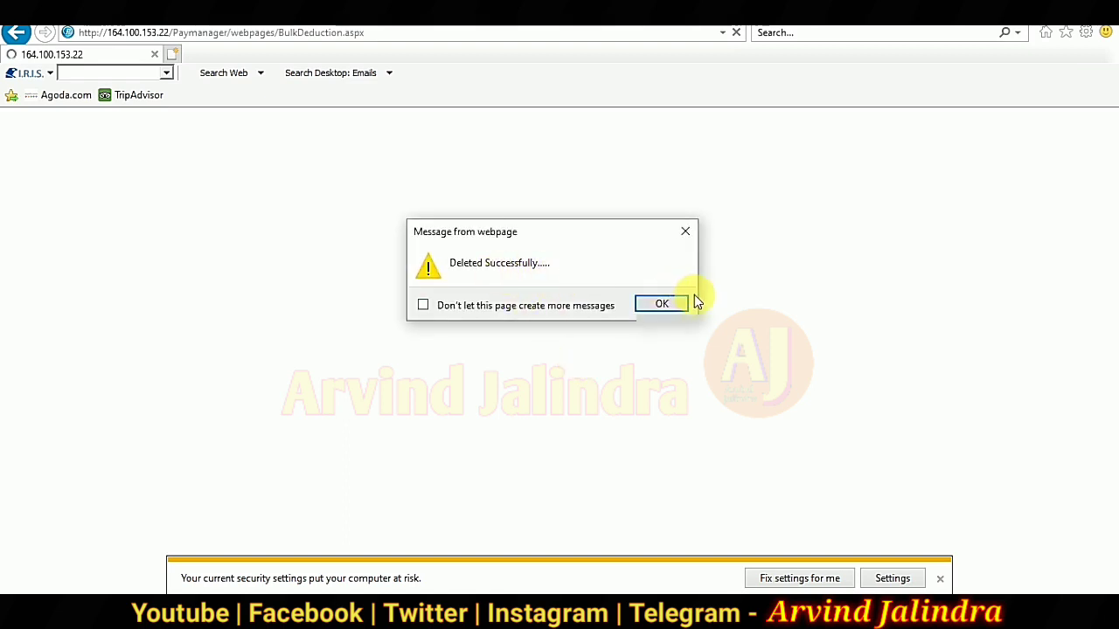
left_click(661, 304)
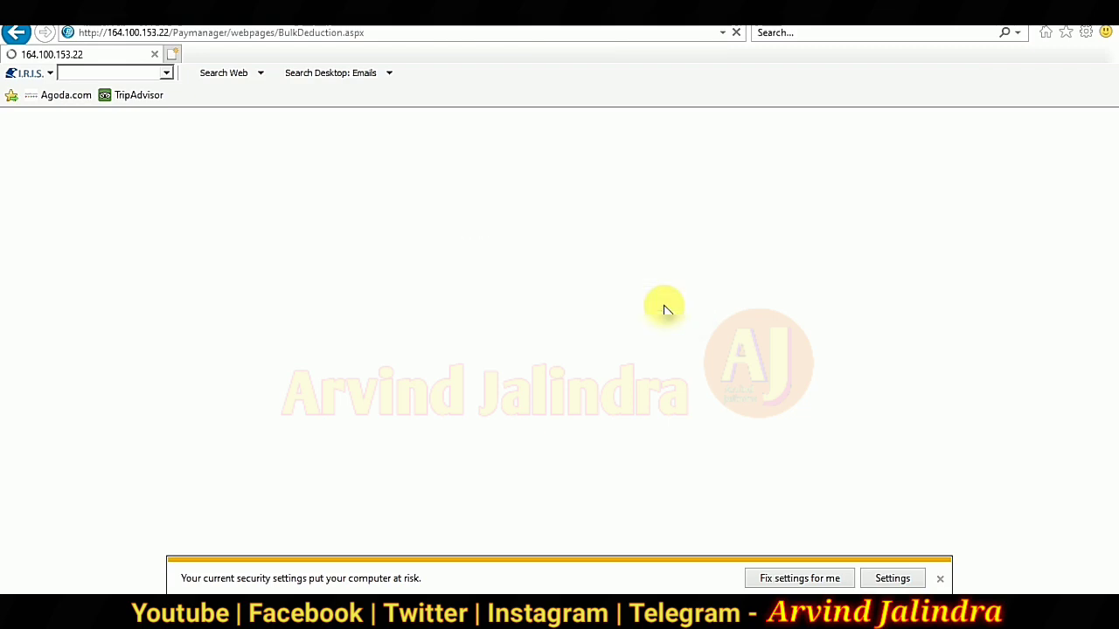
Switch the bulk deduction bill to RMSA and select all its employees
left_click_drag(1114, 313, 1111, 525)
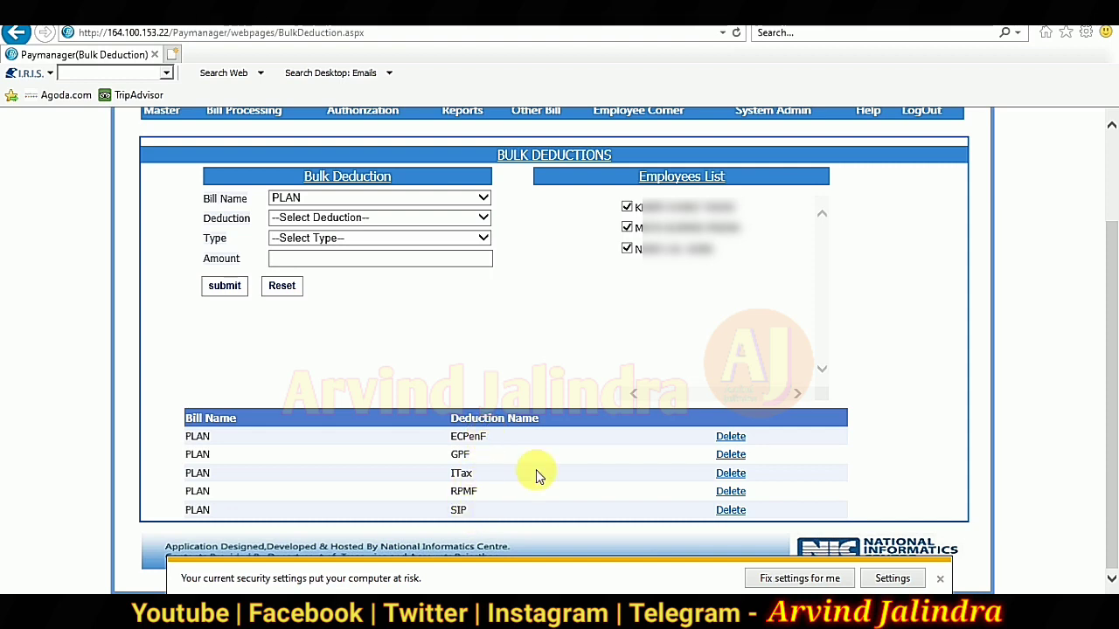
left_click(421, 201)
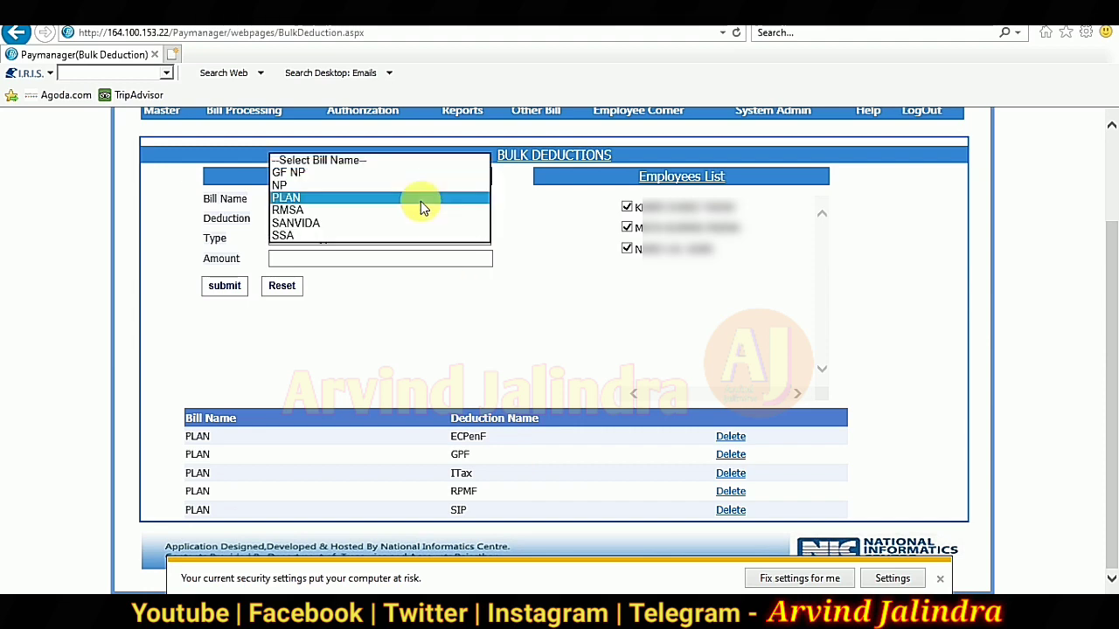
left_click(390, 211)
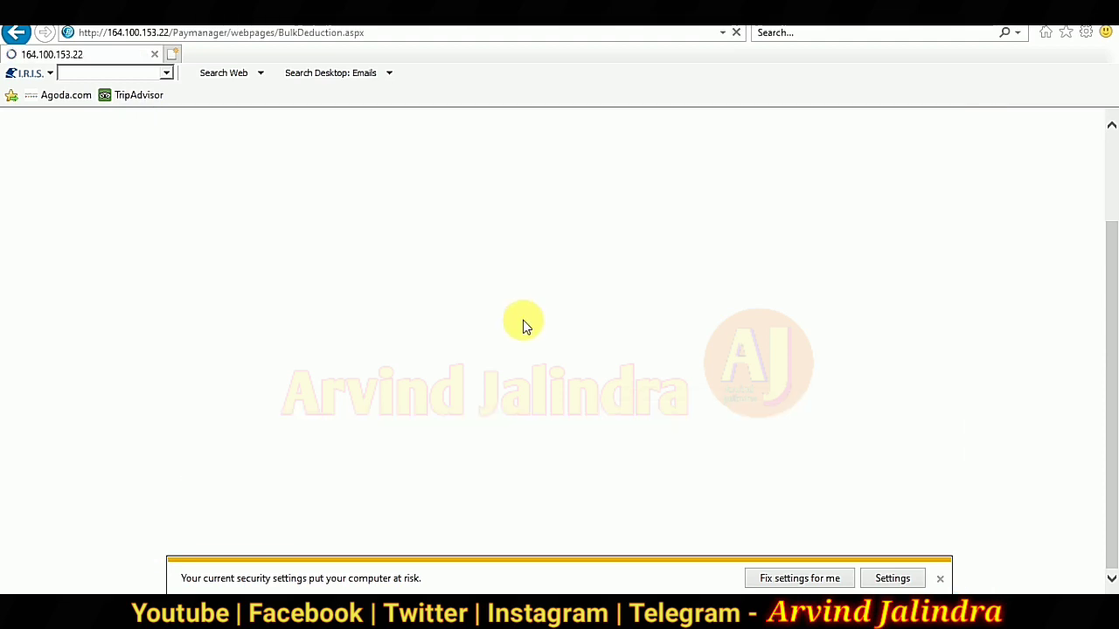
left_click_drag(1113, 348, 1116, 529)
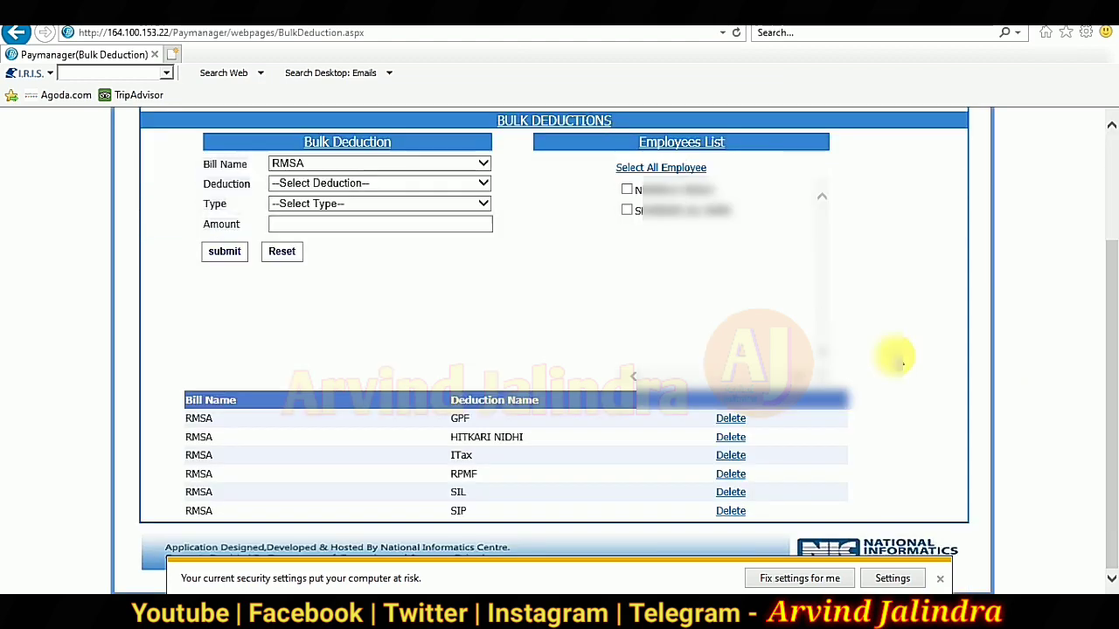
left_click(626, 171)
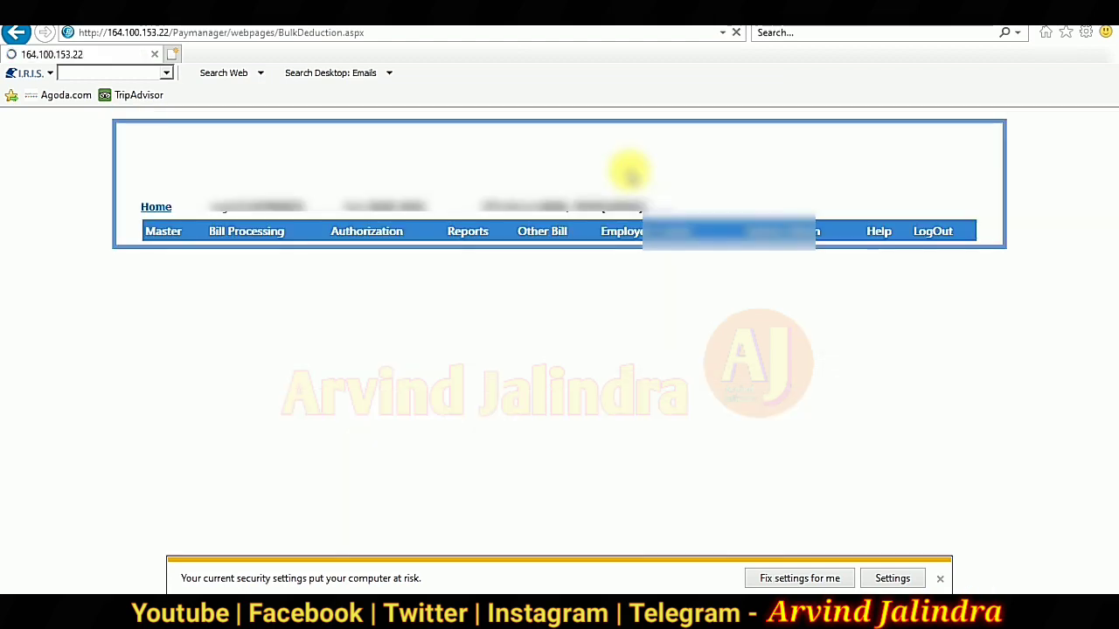
left_click_drag(1113, 320, 1115, 560)
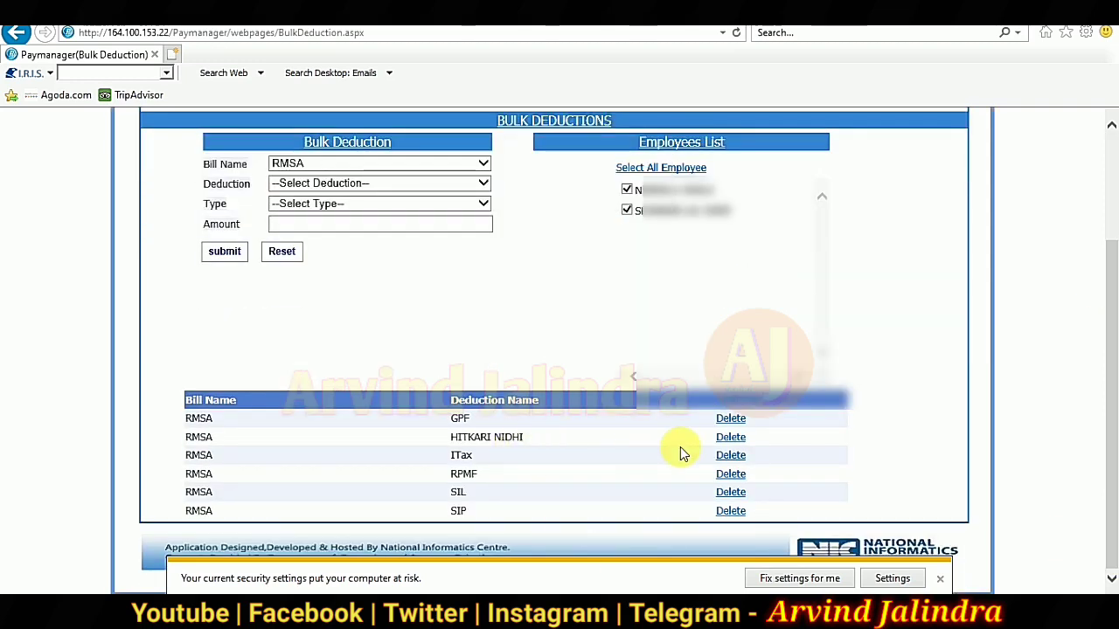
Delete the HITKARI NIDHI deduction from the RMSA bill and confirm the deletion
left_click(732, 442)
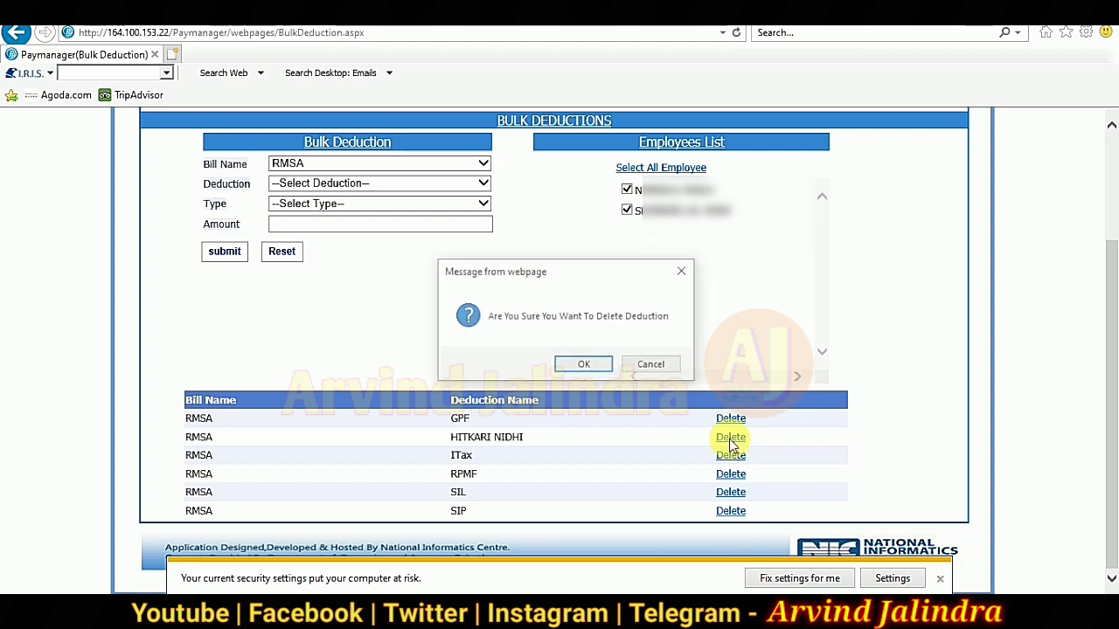
left_click(582, 365)
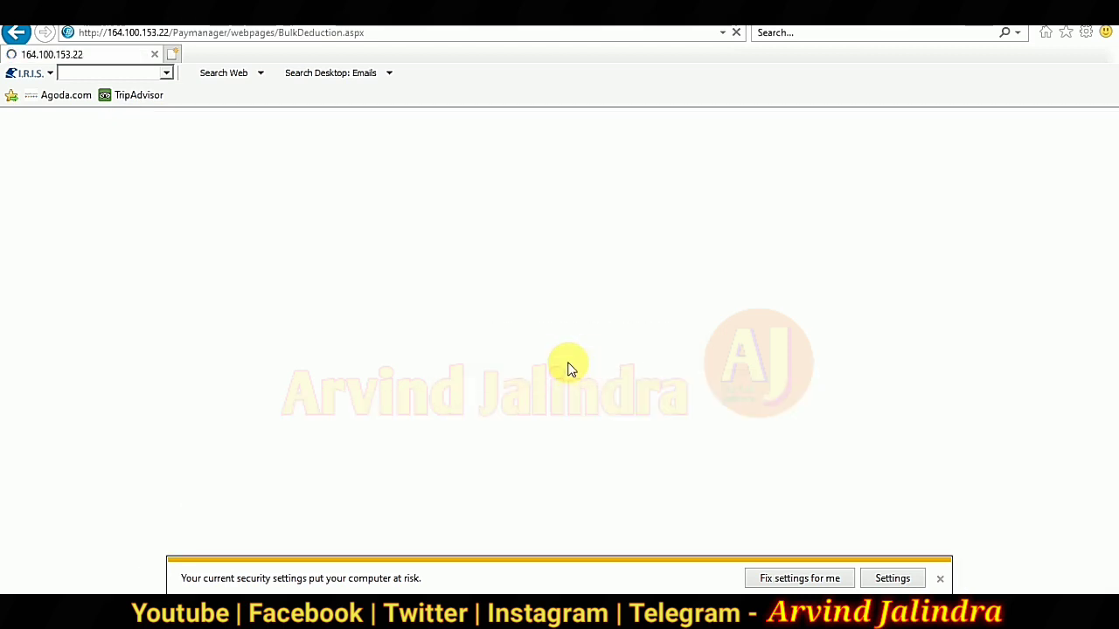
left_click(664, 304)
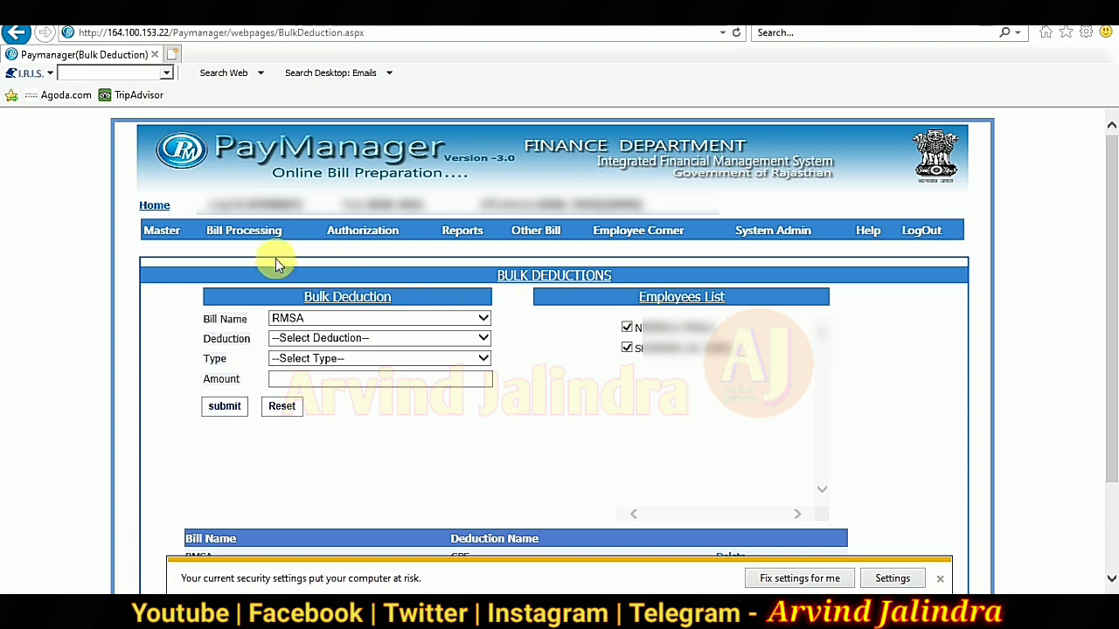
Open Employee Pay Details under Salary Preparation and list the PLAN group's employees for January 2021
mouse_move(275, 234)
mouse_move(293, 274)
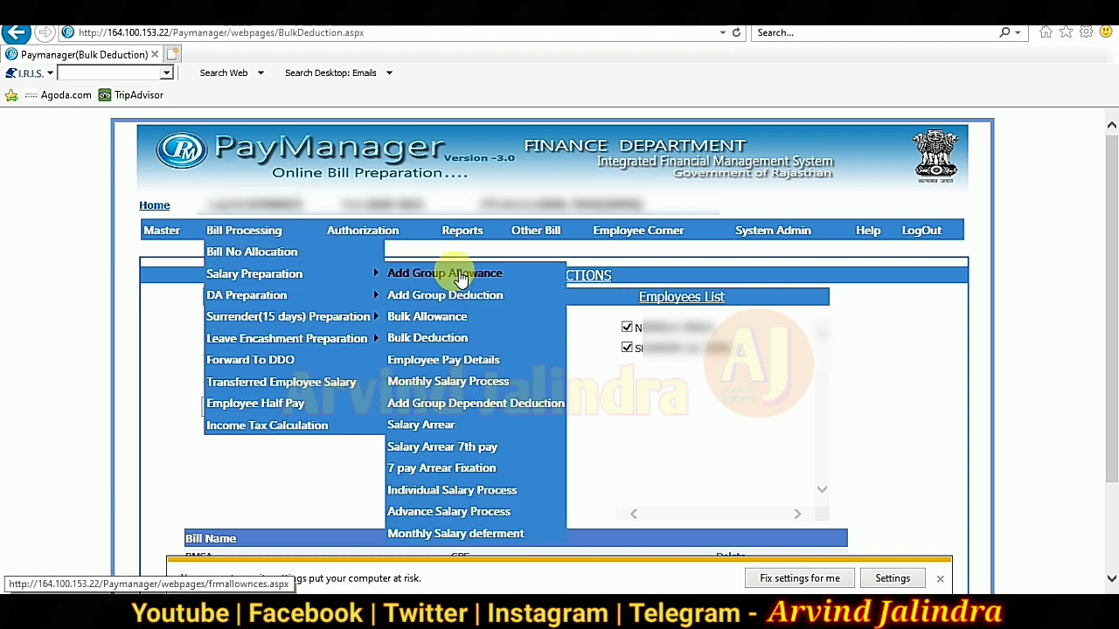
left_click(440, 362)
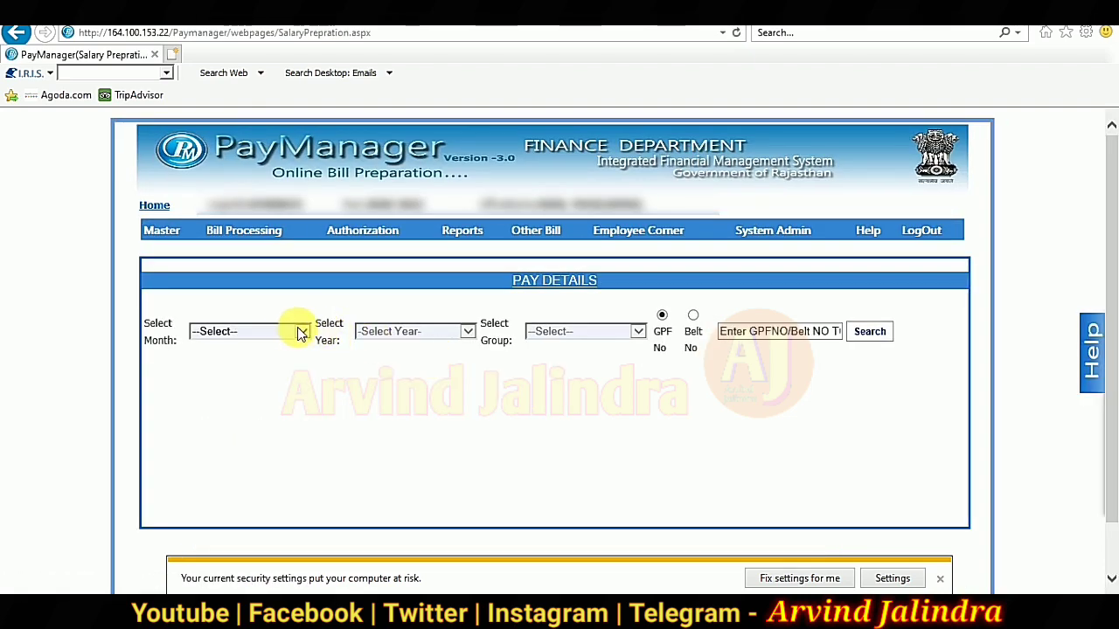
left_click(302, 334)
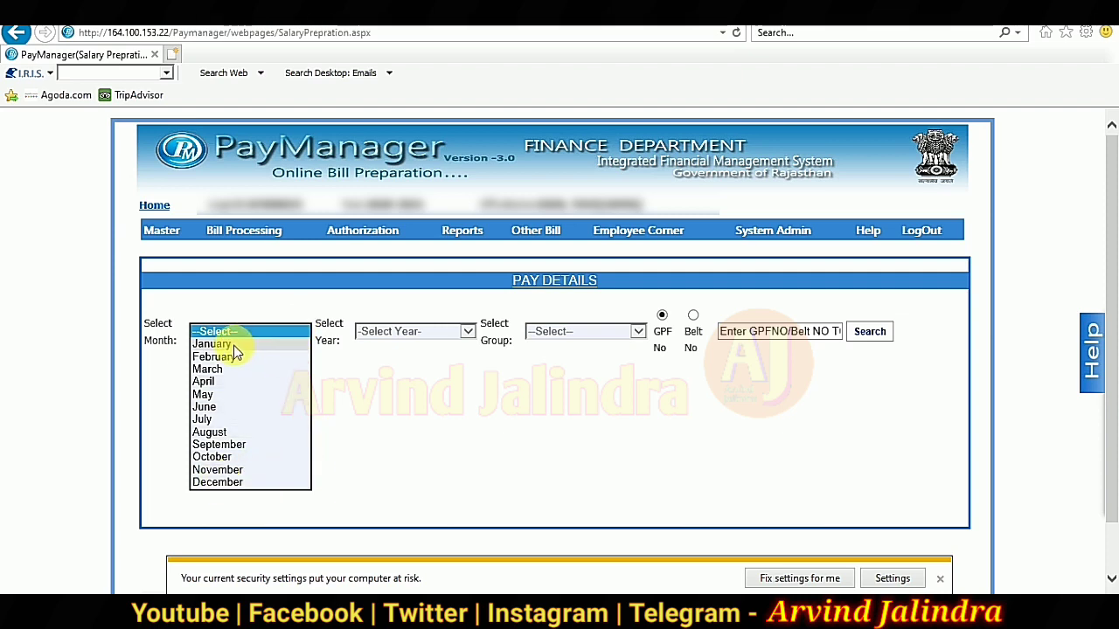
left_click(262, 345)
left_click(420, 333)
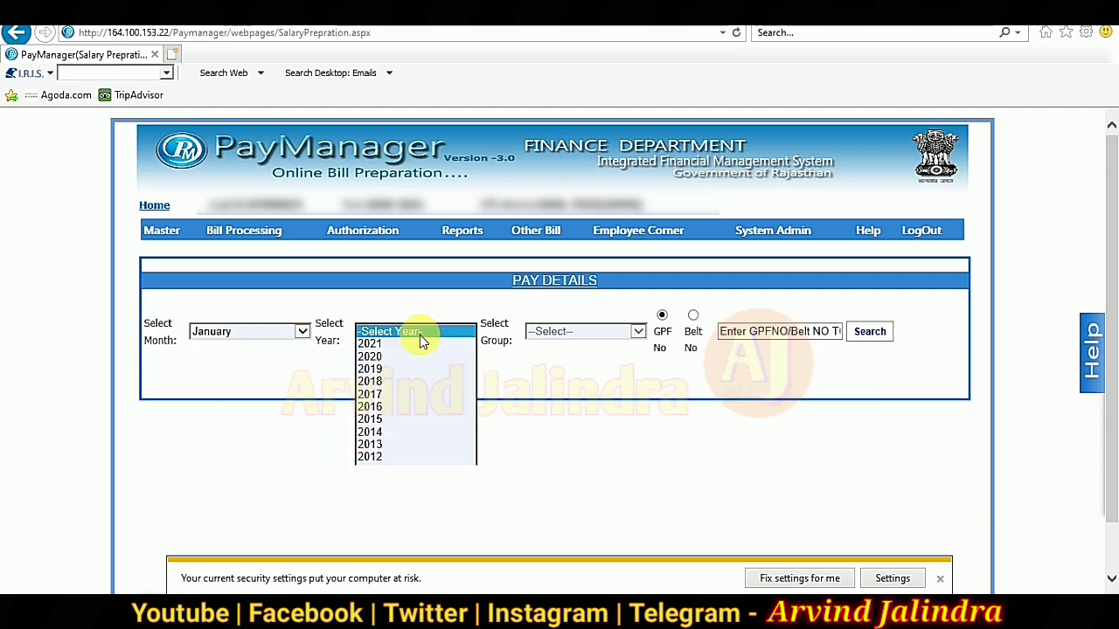
left_click(396, 345)
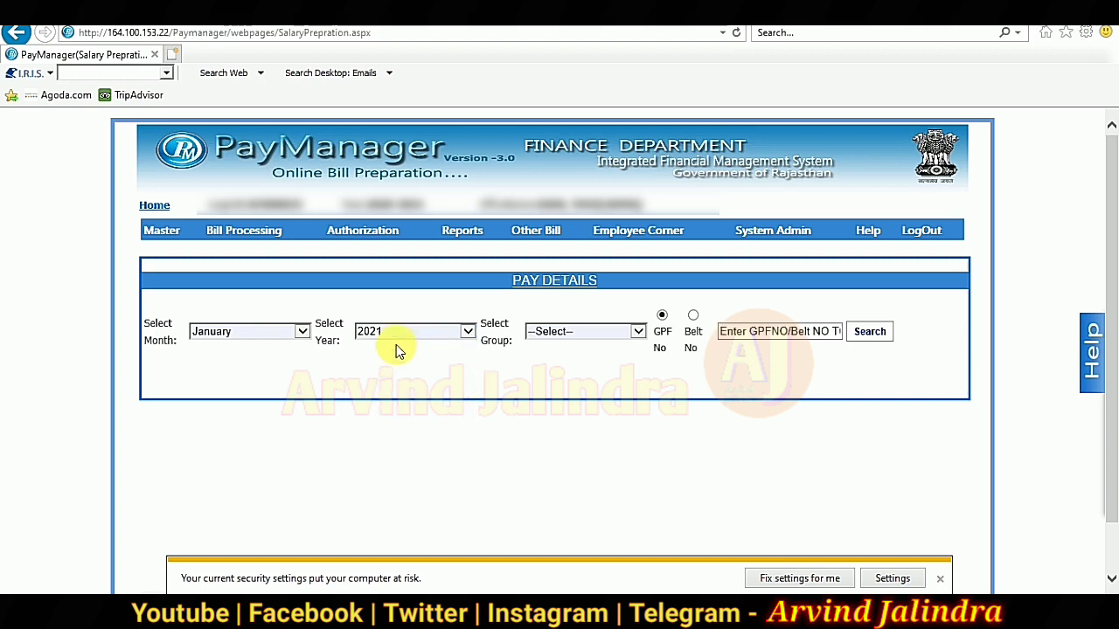
left_click(592, 332)
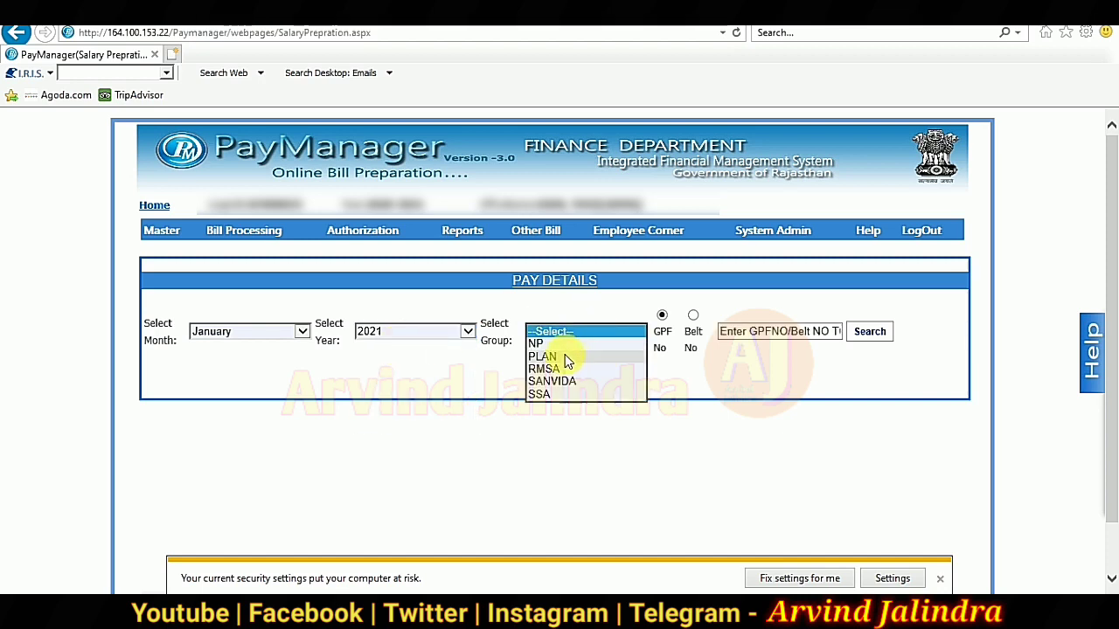
left_click(567, 358)
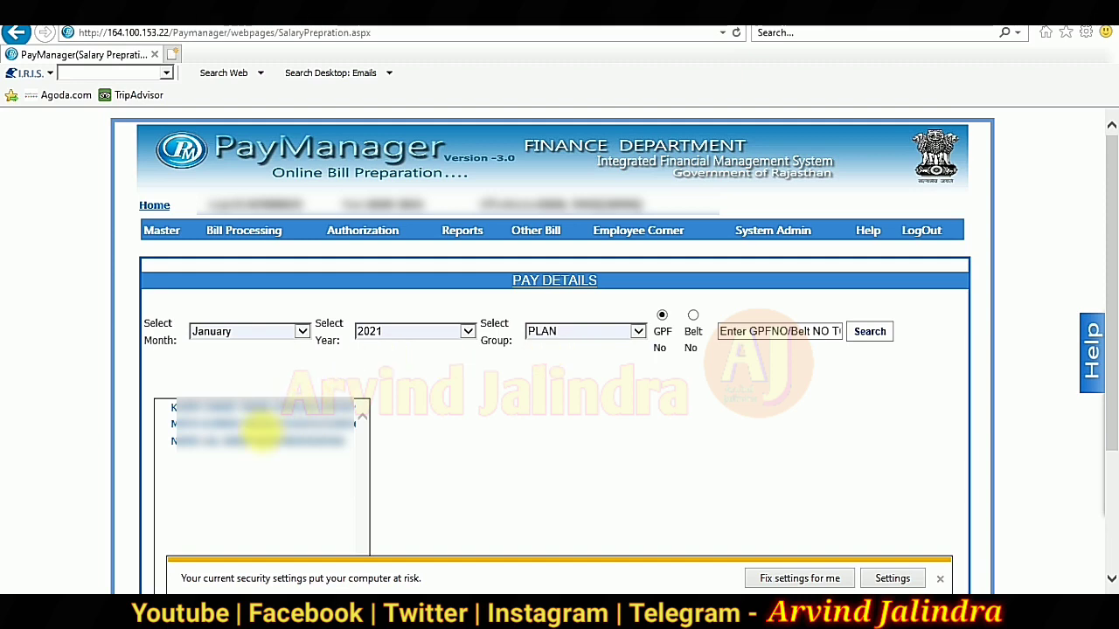
Open the second listed employee's pay details and review the allowances and deductions
left_click(270, 424)
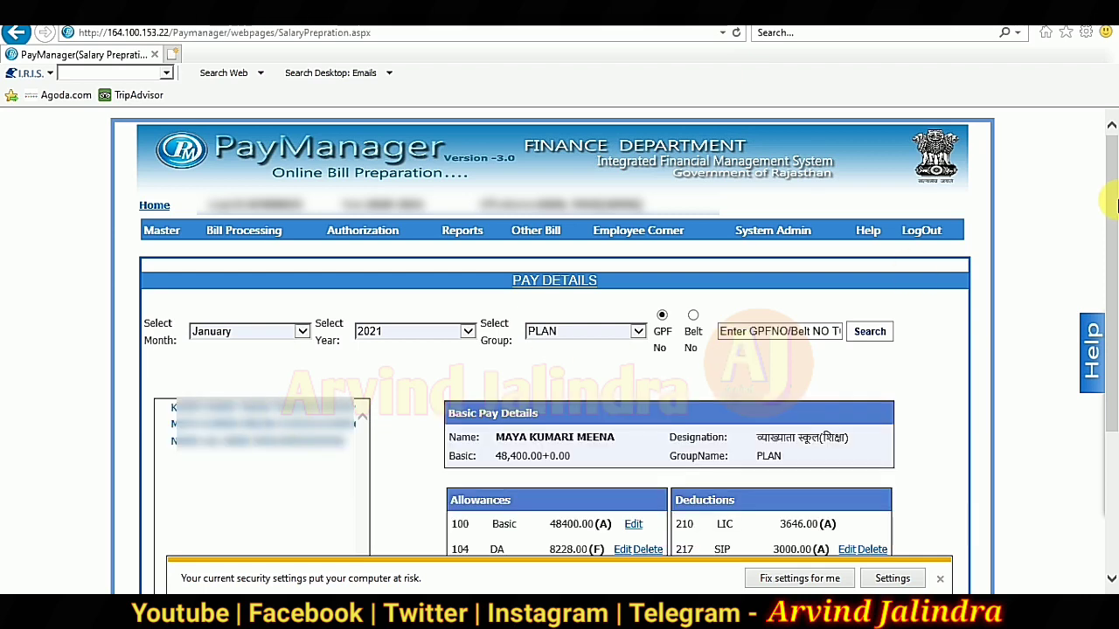
left_click_drag(1112, 218, 1112, 354)
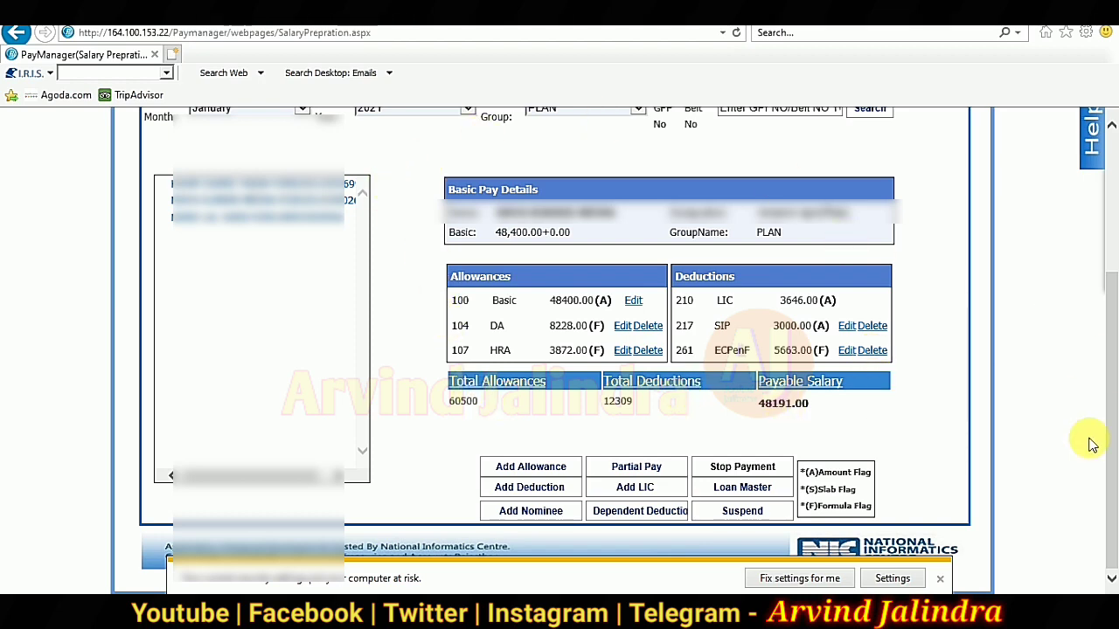
left_click_drag(1110, 450, 1109, 353)
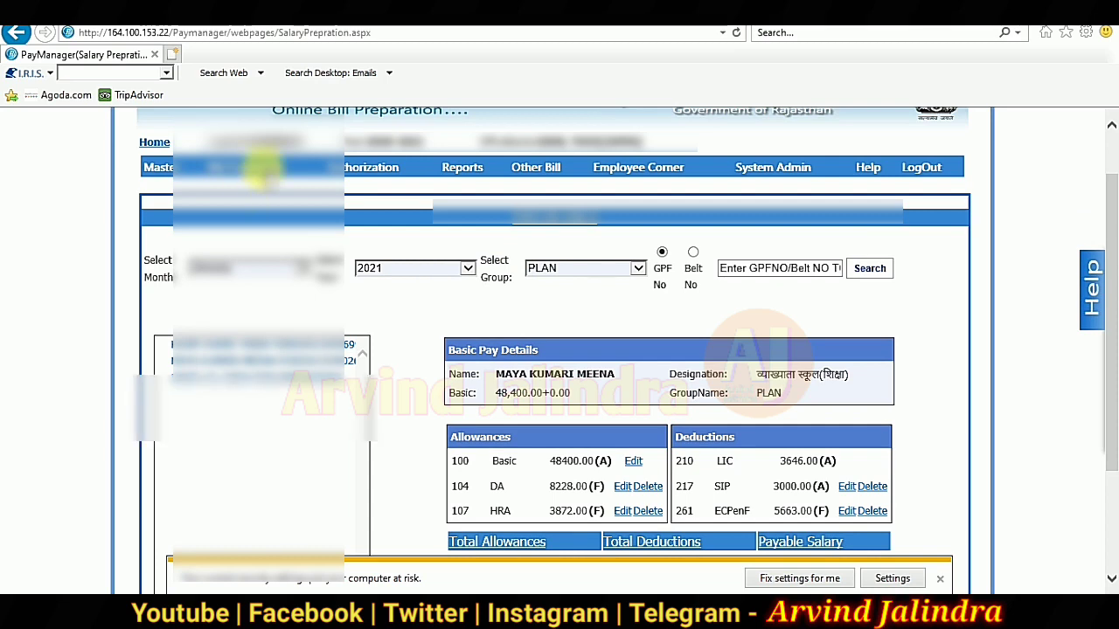
Return to the PayManager home page and reopen Employee Pay Details for salary preparation
mouse_move(236, 166)
mouse_move(290, 221)
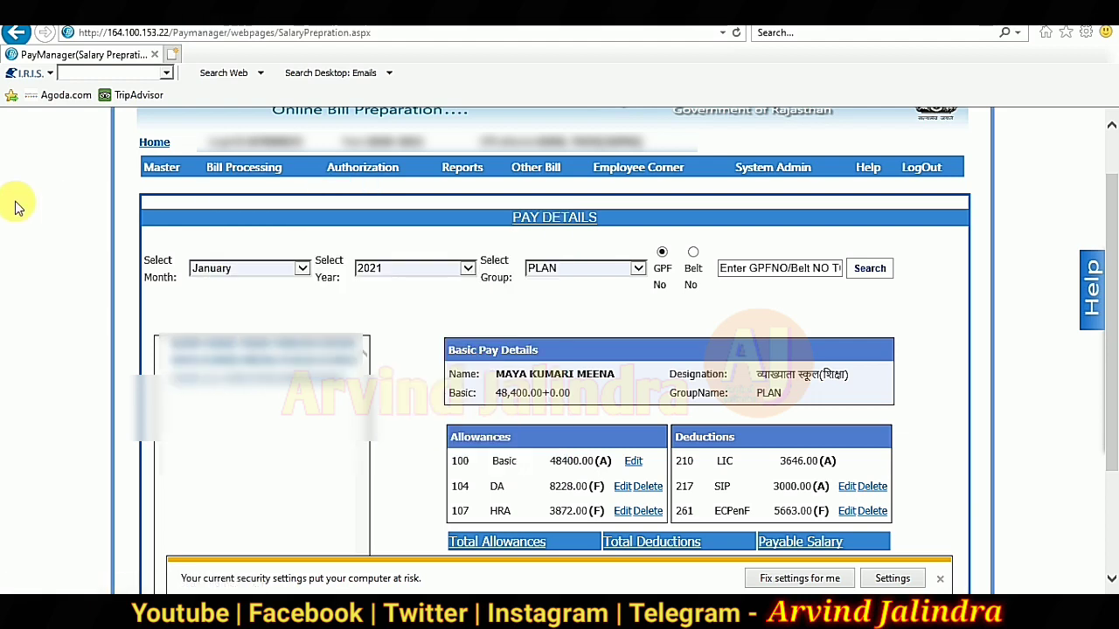
left_click(154, 142)
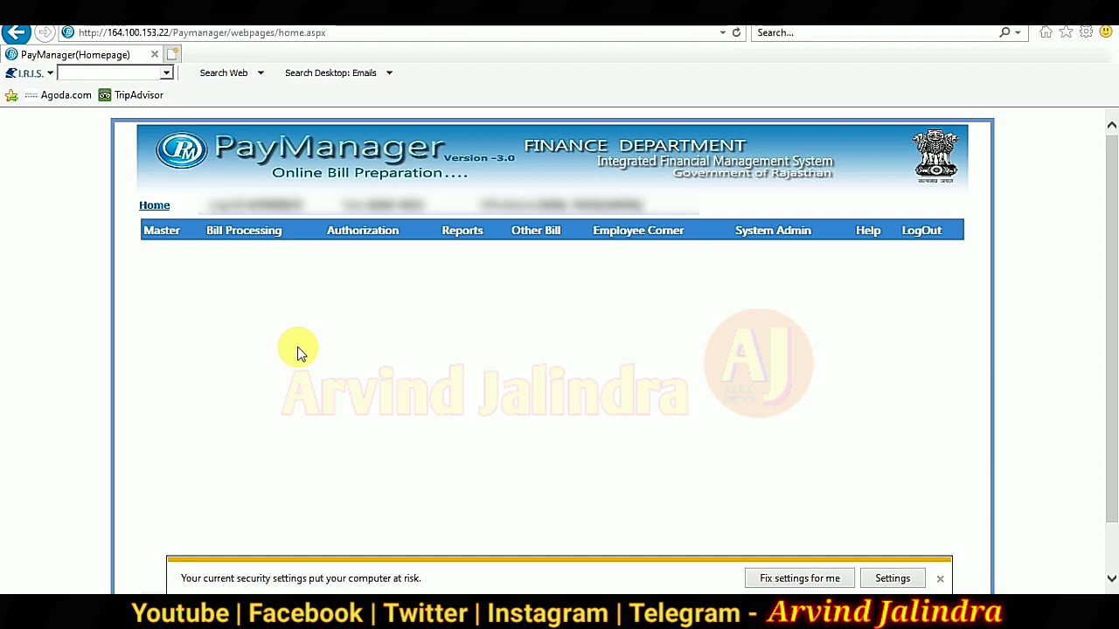
mouse_move(259, 242)
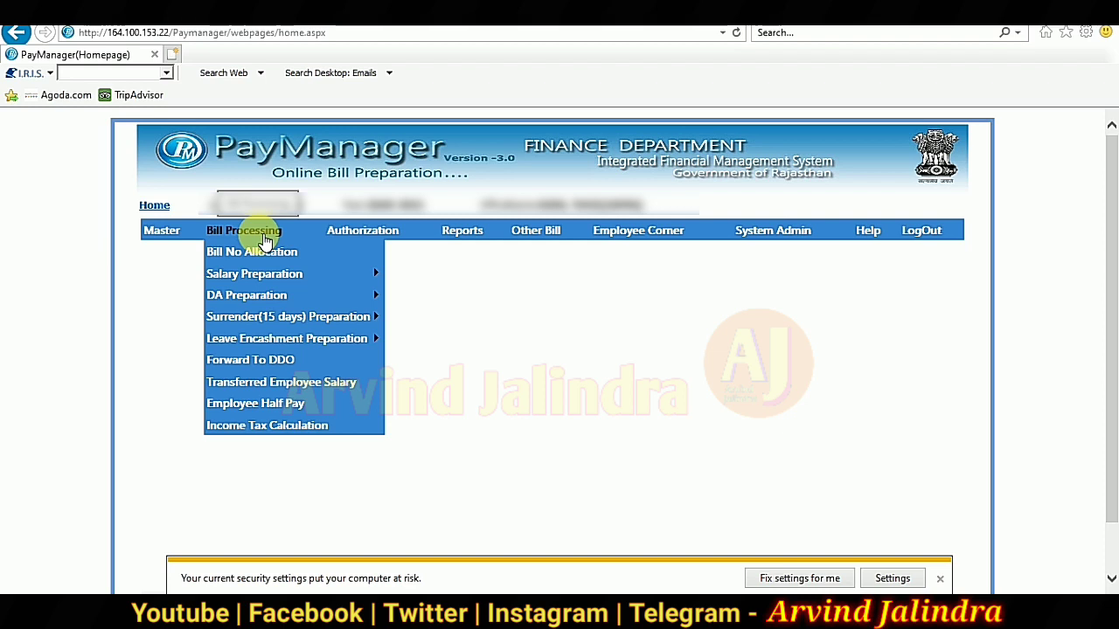
mouse_move(257, 275)
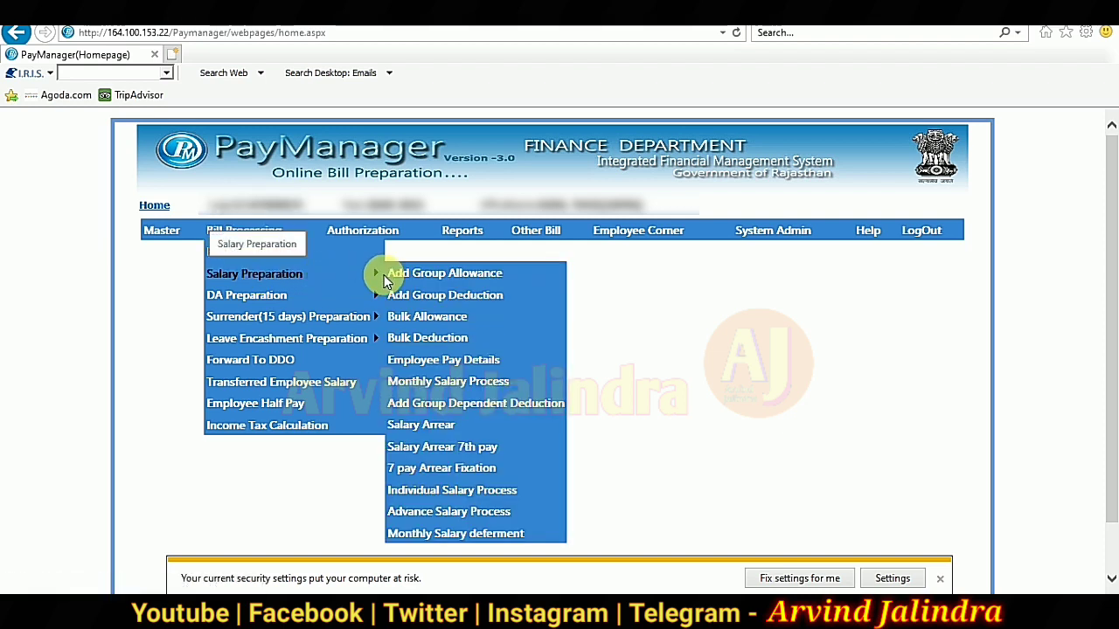
left_click(410, 360)
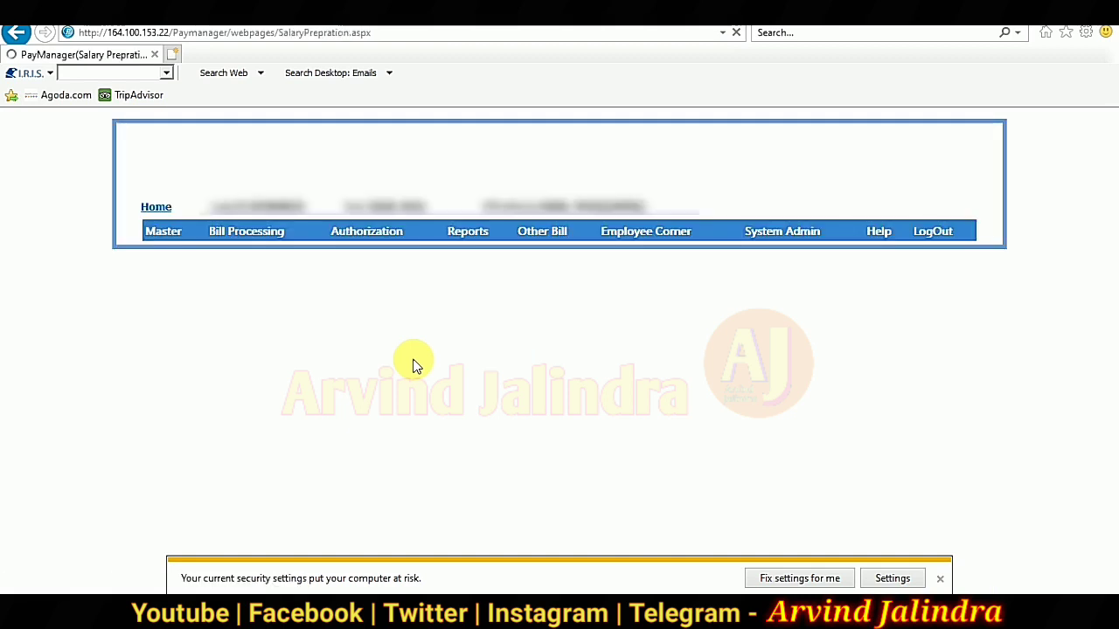
List the SSA group's employees for January 2021 in Pay Details
left_click(303, 331)
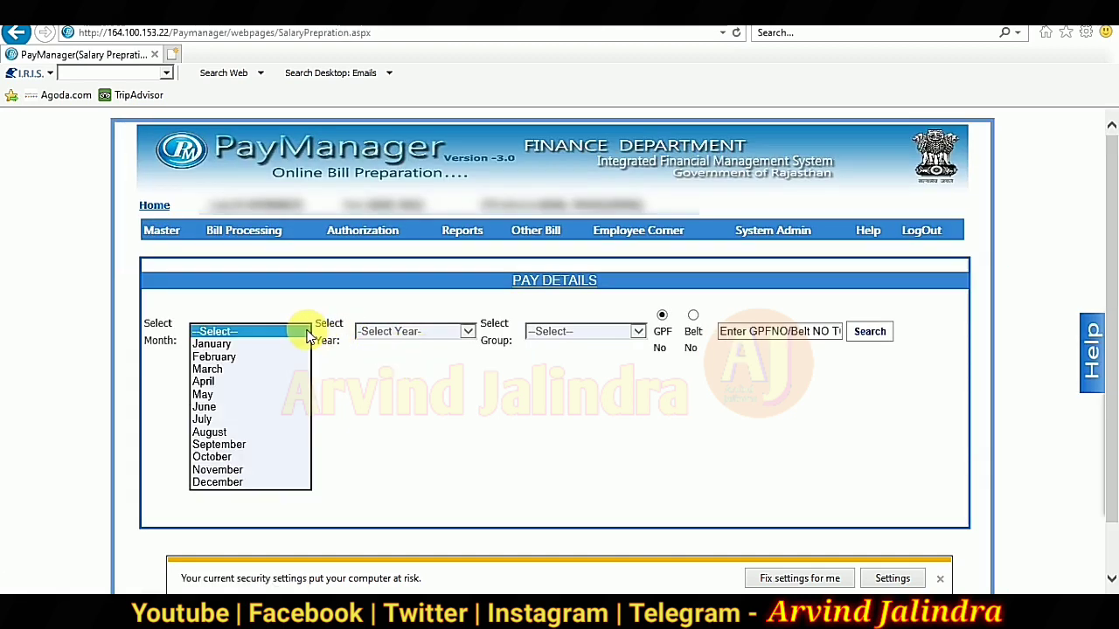
left_click(276, 346)
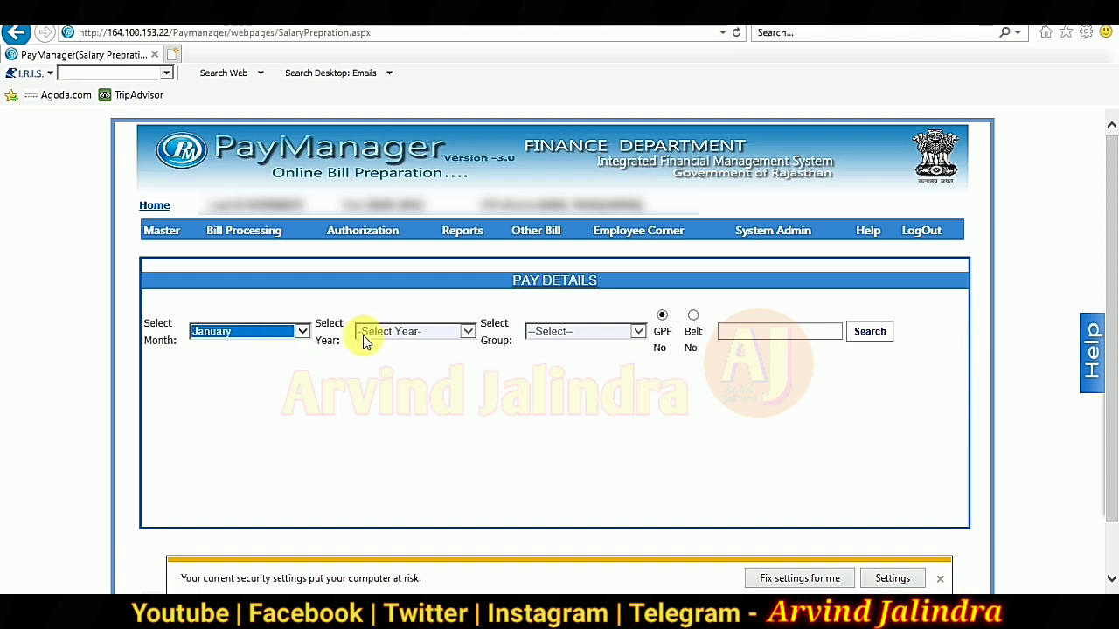
left_click(468, 336)
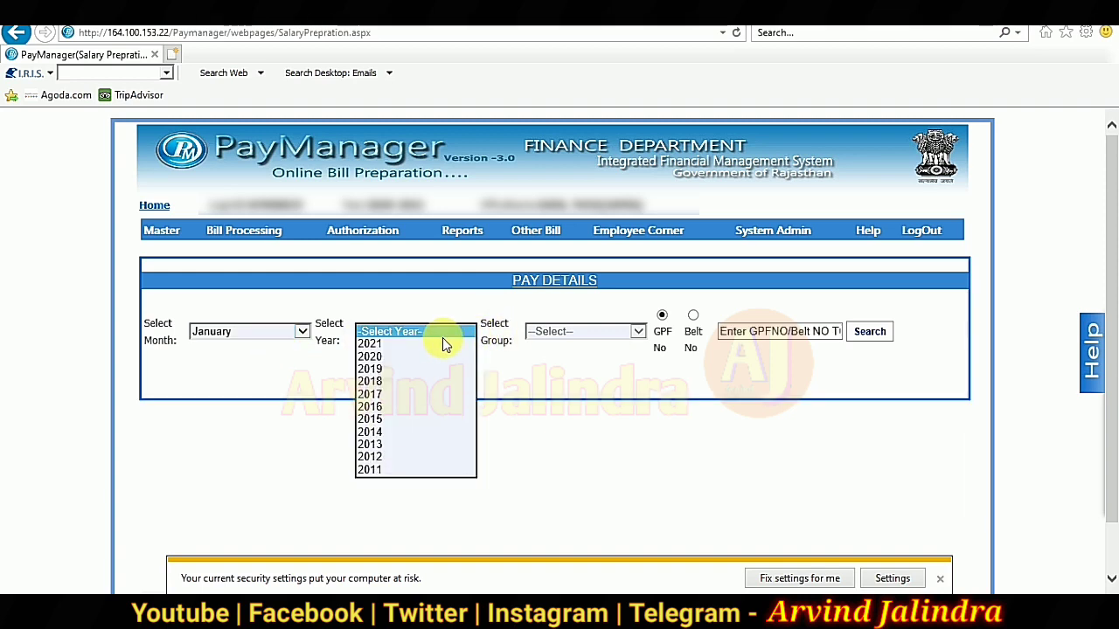
left_click(427, 344)
left_click(577, 331)
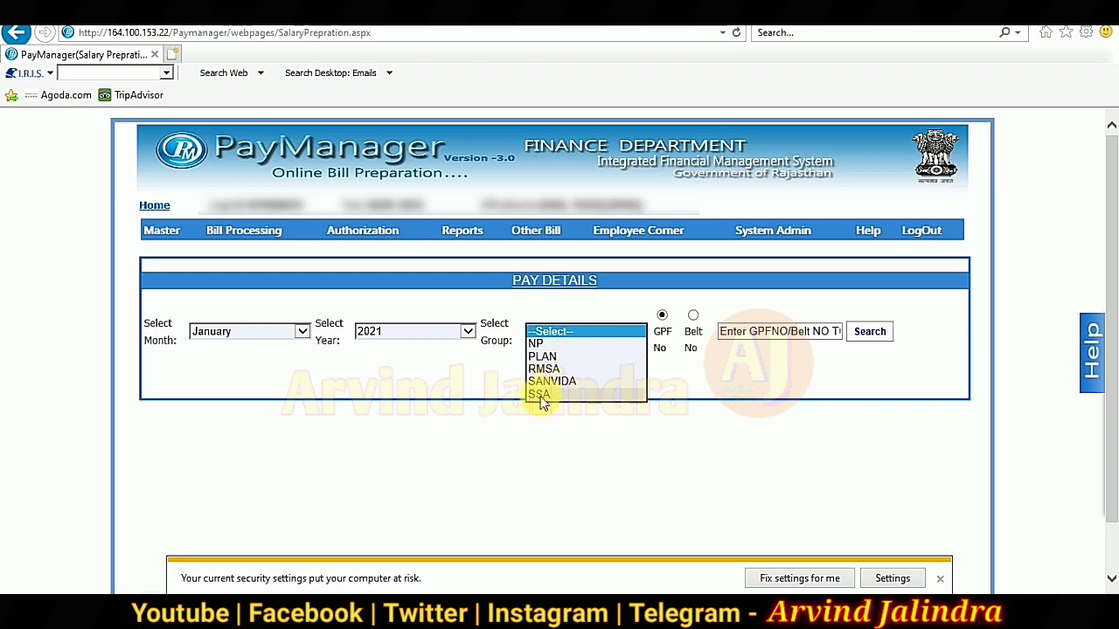
left_click(540, 396)
Open the first listed SSA employee's pay details and review the allowances, deductions and payable salary
left_click_drag(1111, 224, 1114, 297)
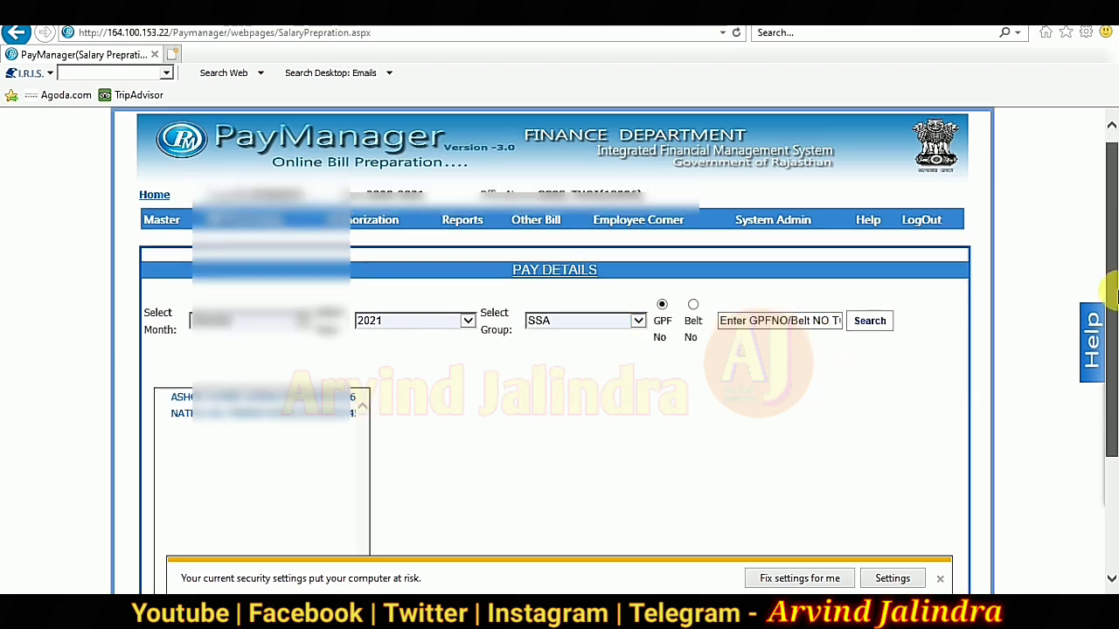
scroll(1114, 297, "down", 3)
left_click(316, 269)
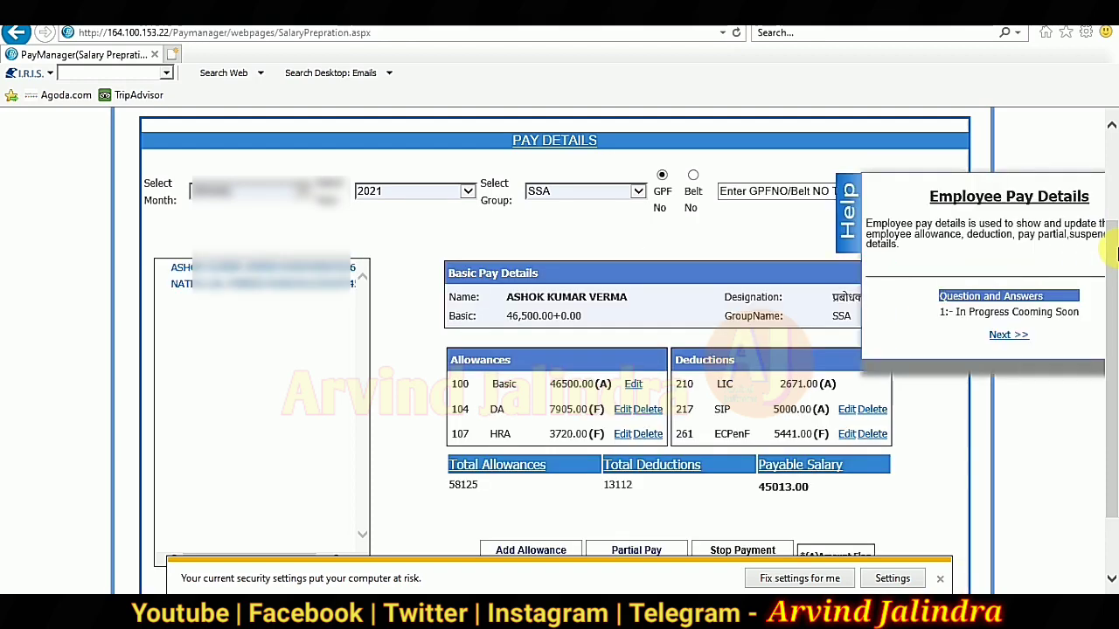
scroll(1108, 302, "down", 2)
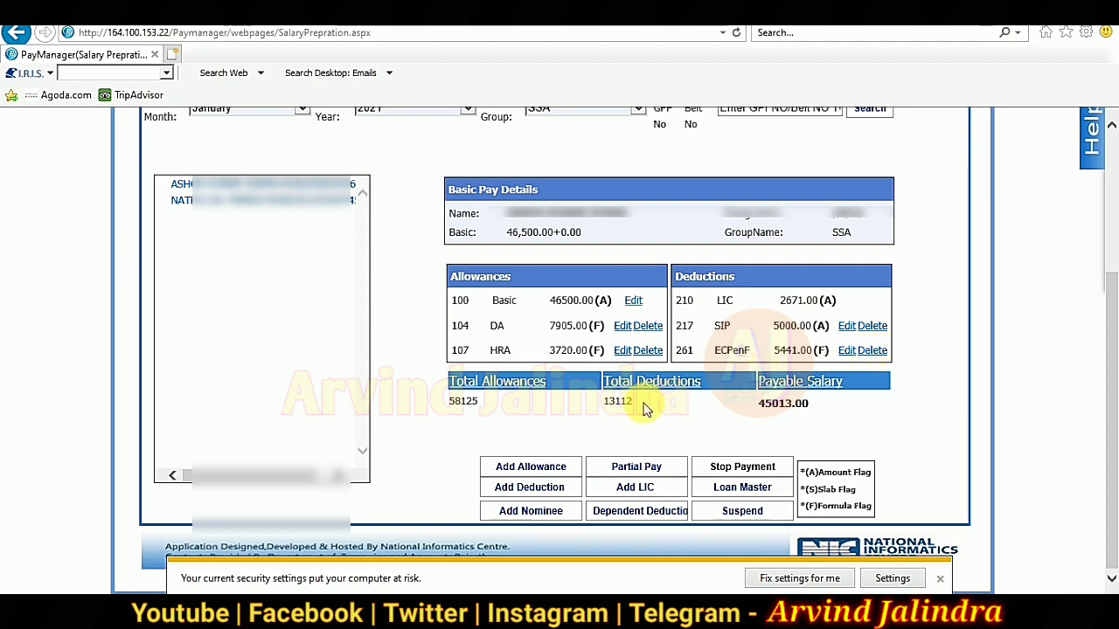
Start a new deduction for the open employee, choosing ITax(202) with the type Amount
left_click(525, 487)
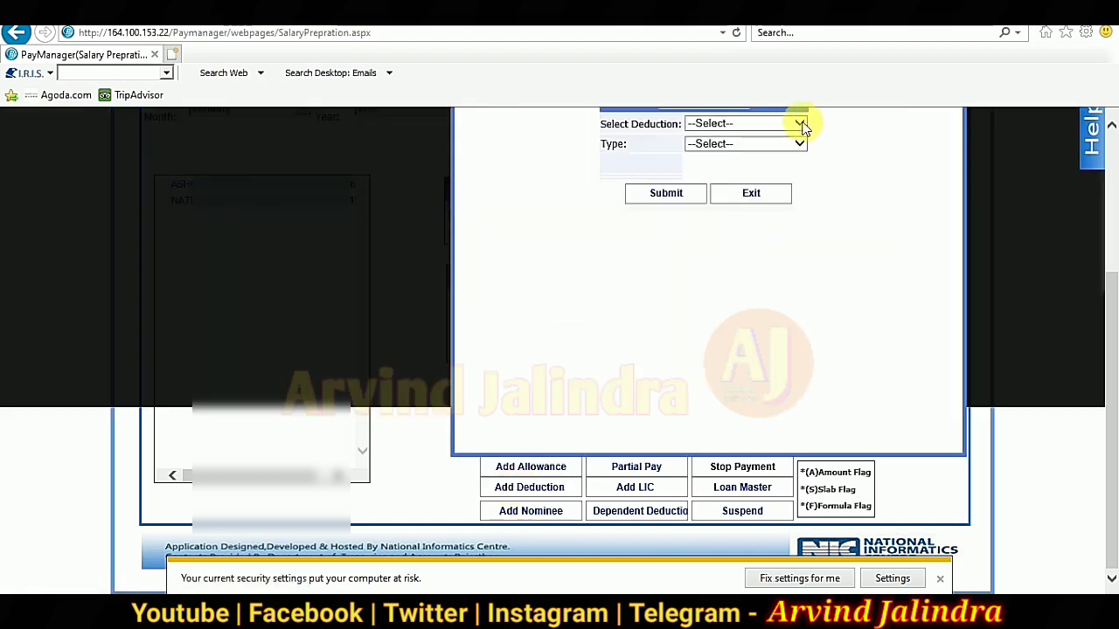
scroll(1111, 324, "up", 1)
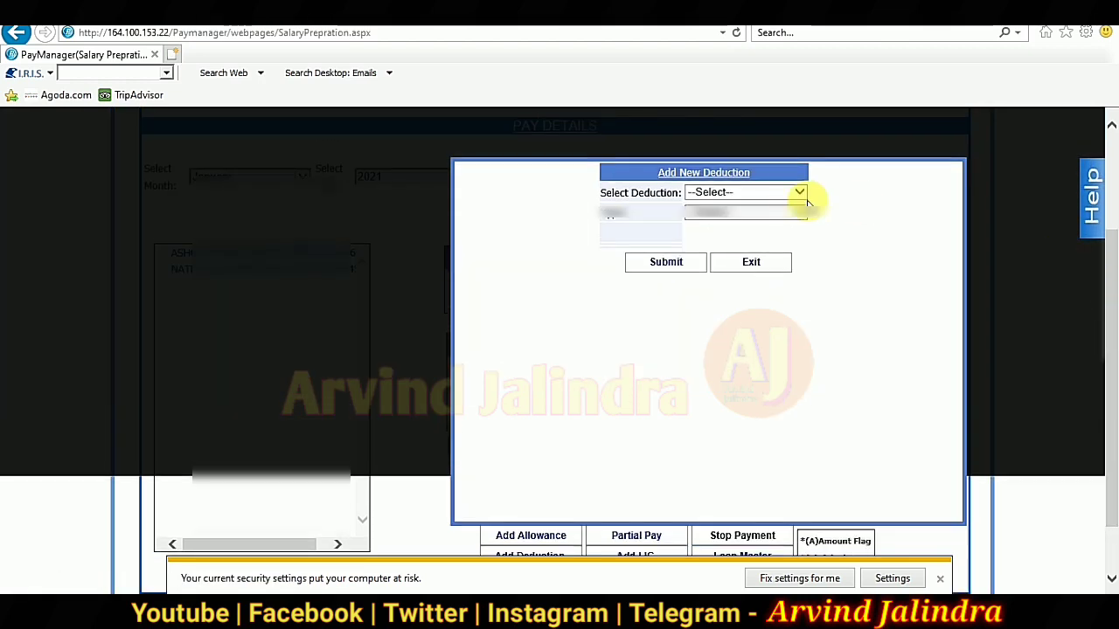
left_click(782, 194)
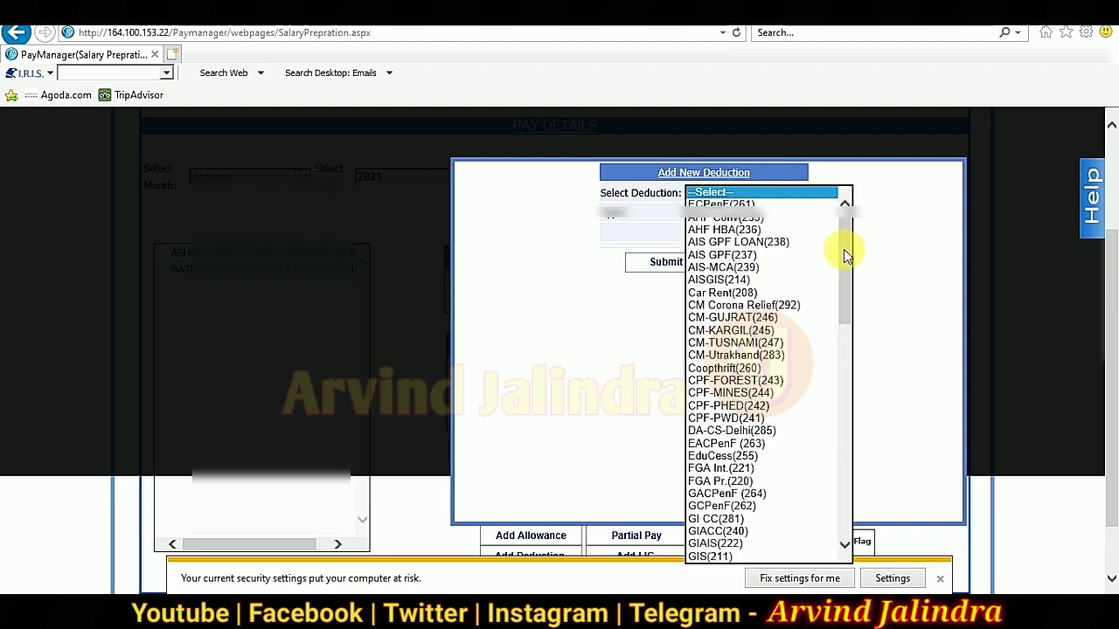
left_click_drag(843, 249, 847, 354)
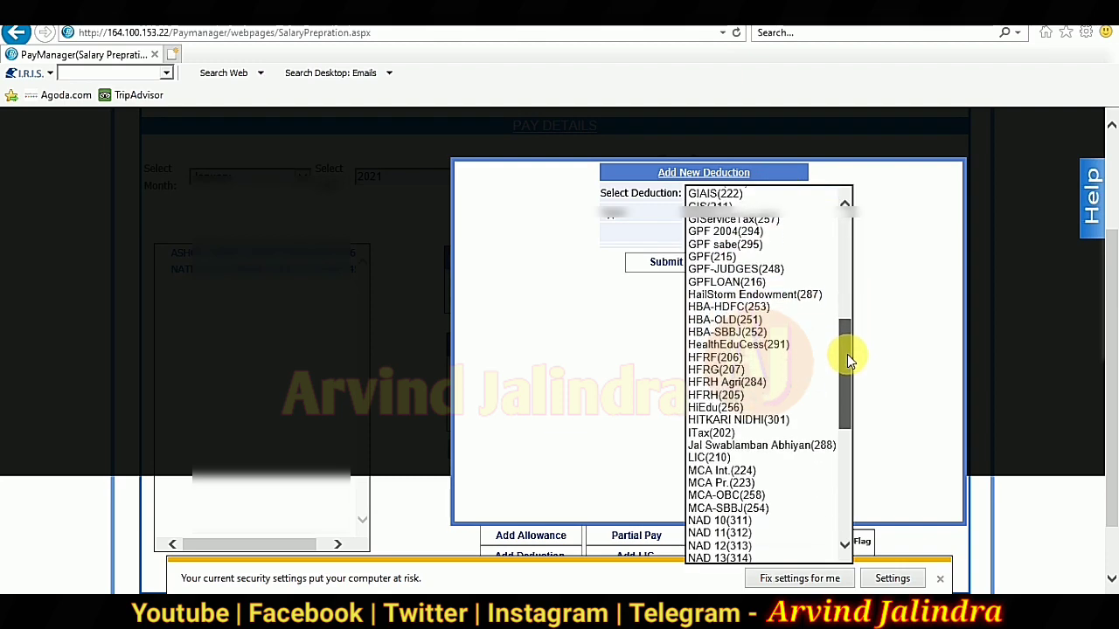
left_click(714, 433)
left_click(713, 434)
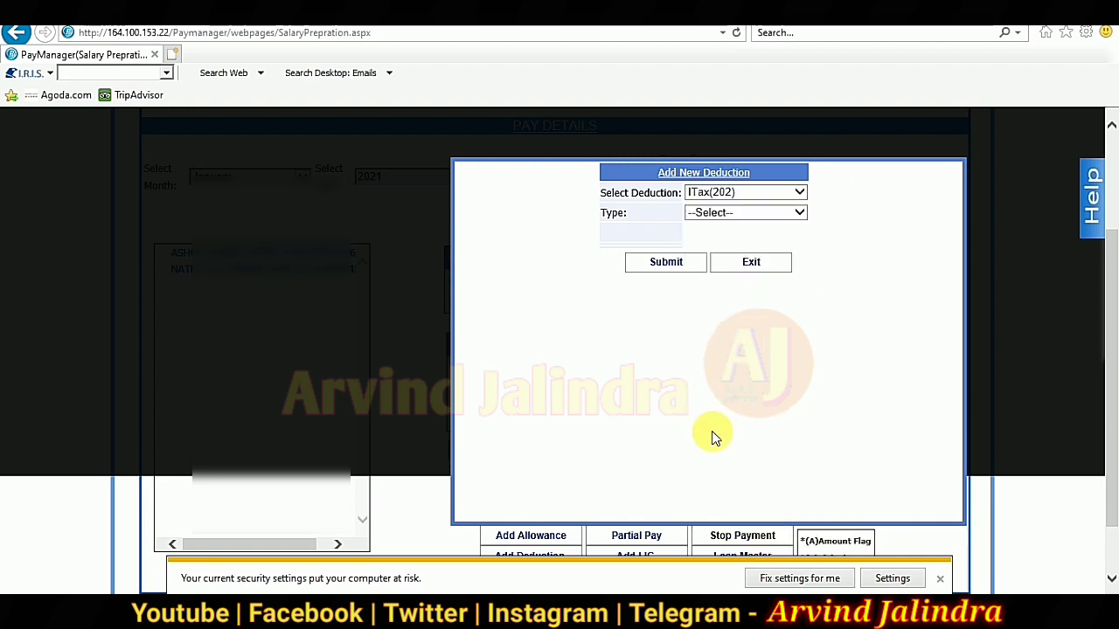
left_click(753, 214)
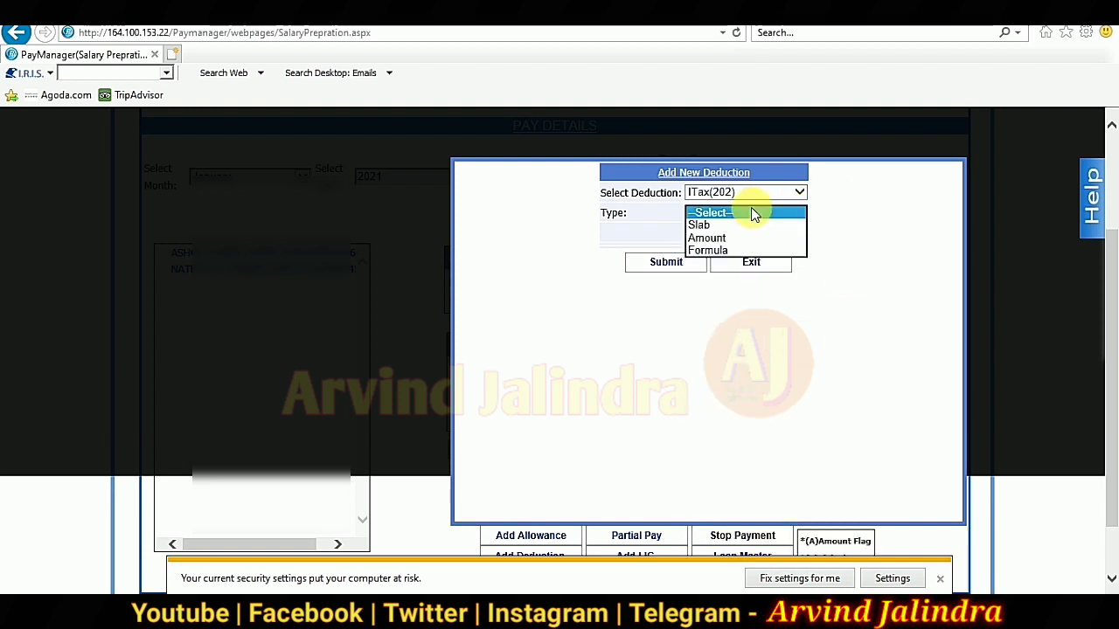
left_click(706, 238)
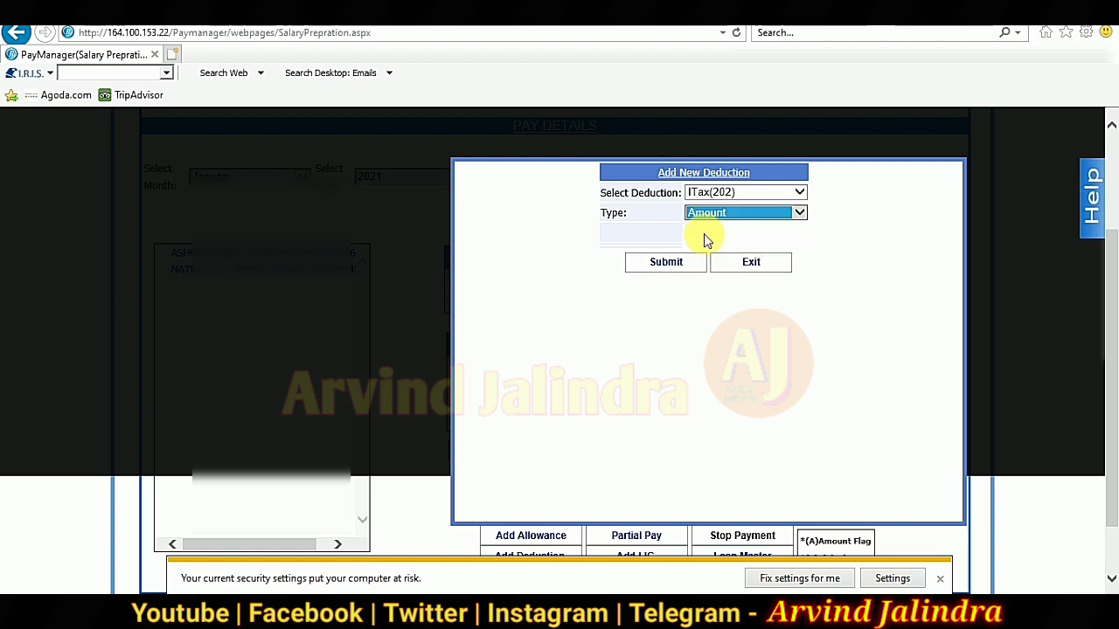
left_click(710, 235)
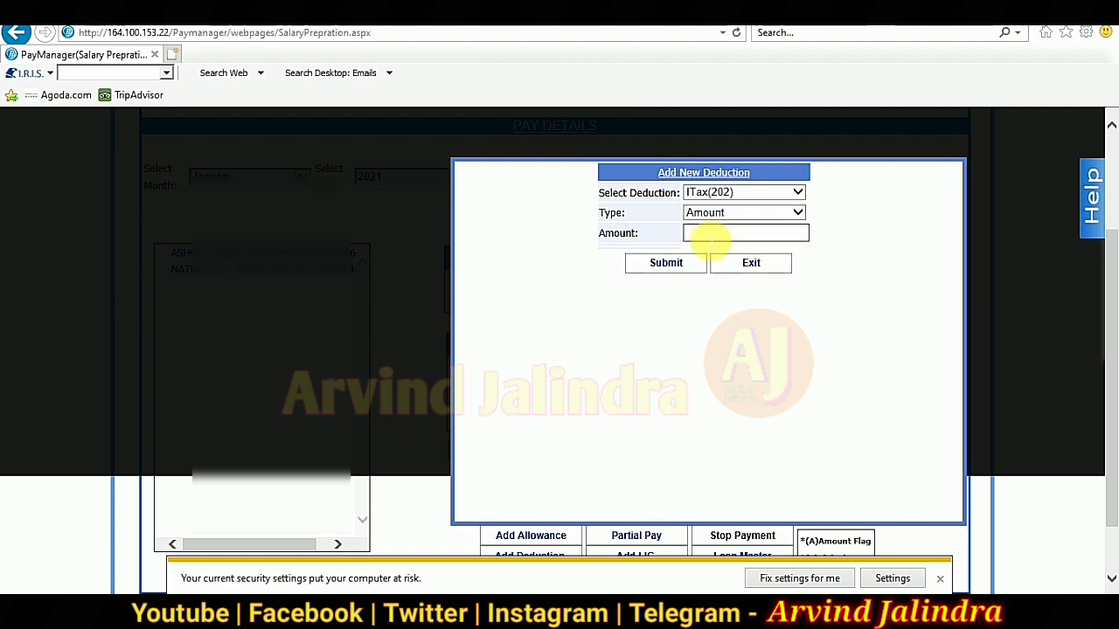